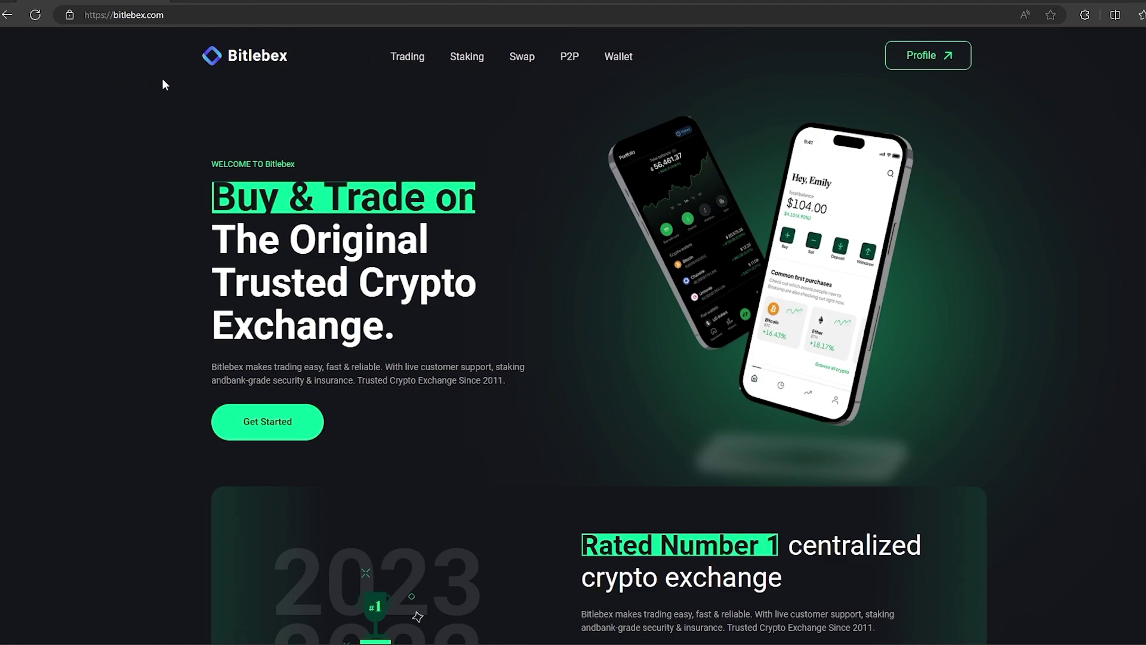
- Open the Bitlebex sign-up page from the homepage's Get Started button
click(283, 421)
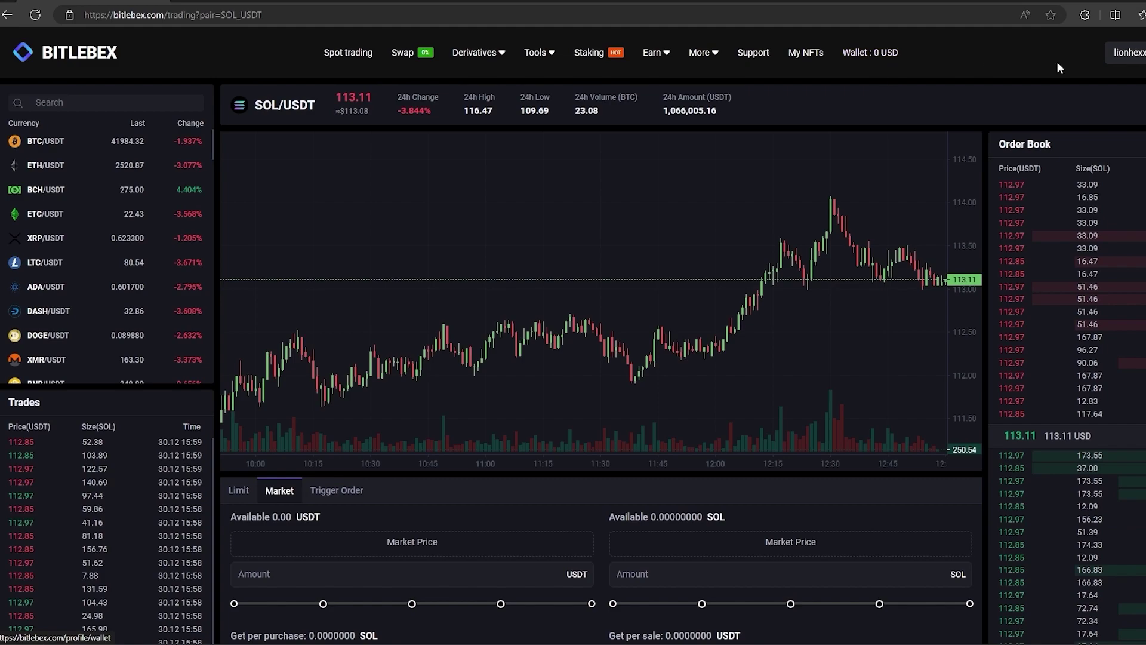
- Reveal and copy the Bitlebex SOL deposit address
mouse_move(1126, 52)
click(1063, 164)
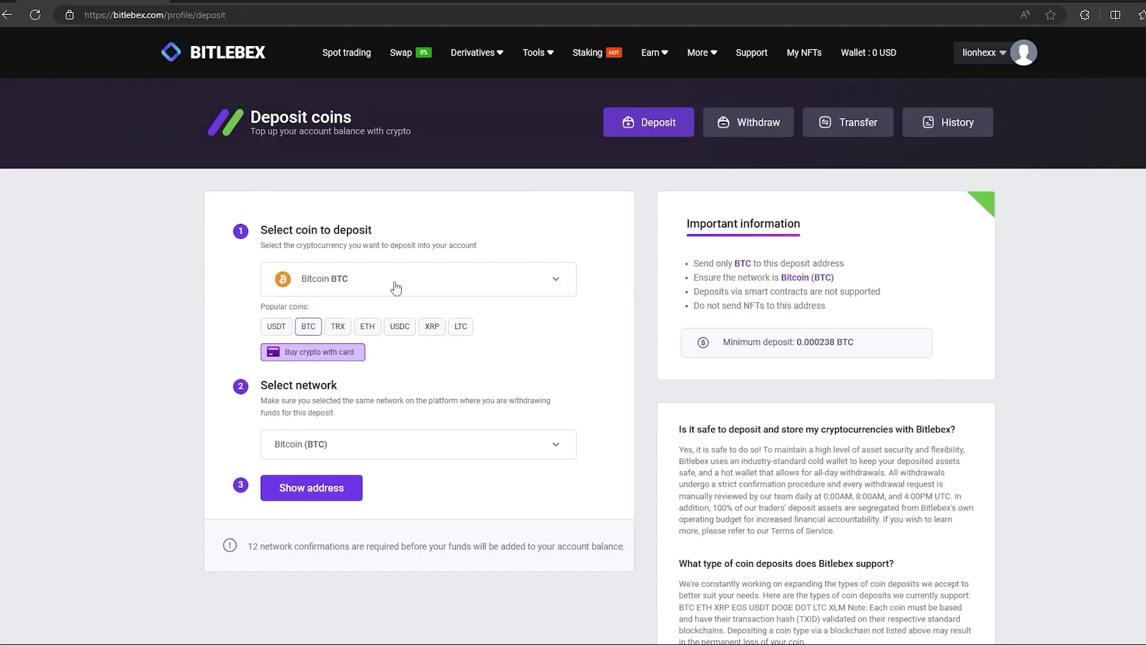
click(419, 288)
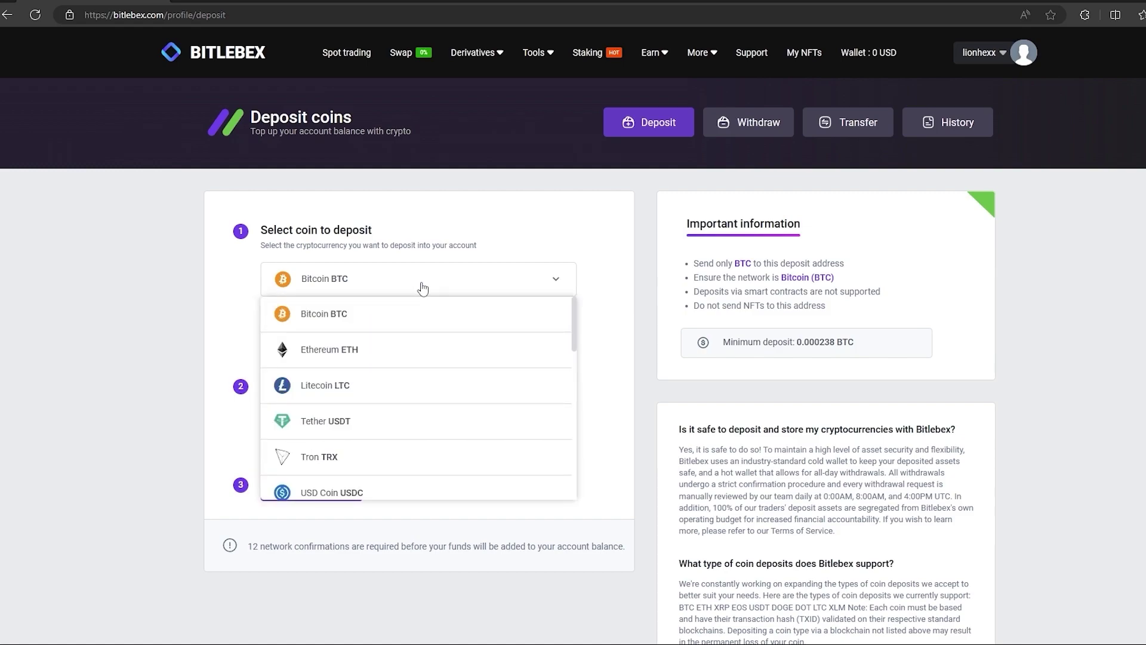
scroll(423, 395, down, 1)
scroll(424, 395, down, 1)
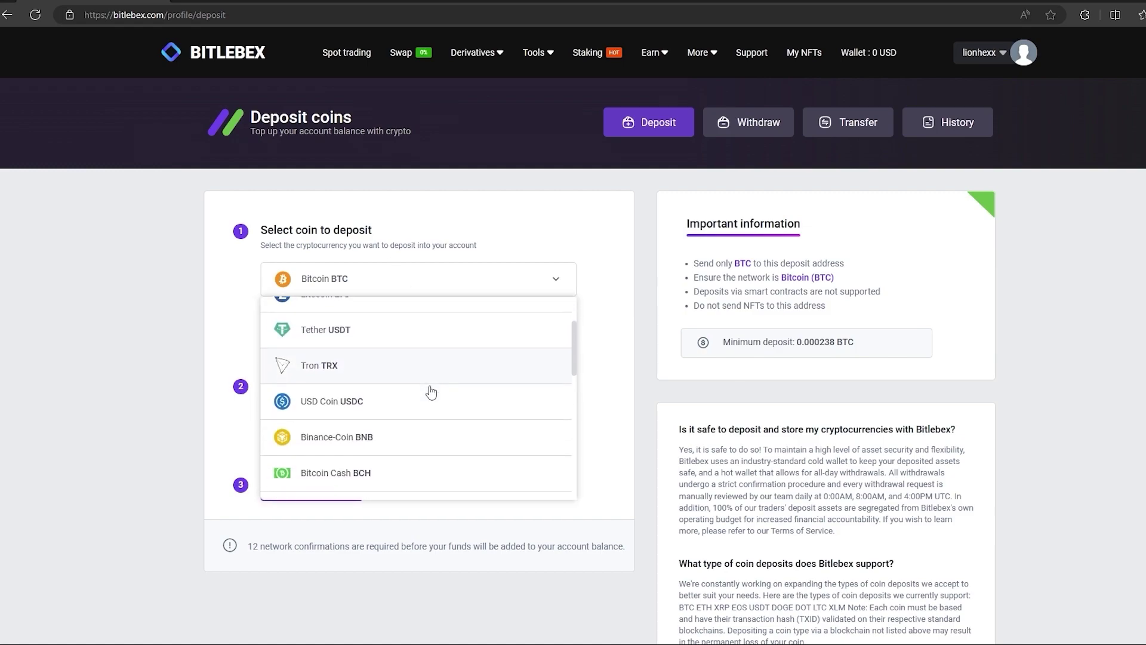
scroll(424, 395, down, 1)
scroll(424, 394, down, 1)
scroll(423, 394, down, 1)
scroll(421, 394, down, 1)
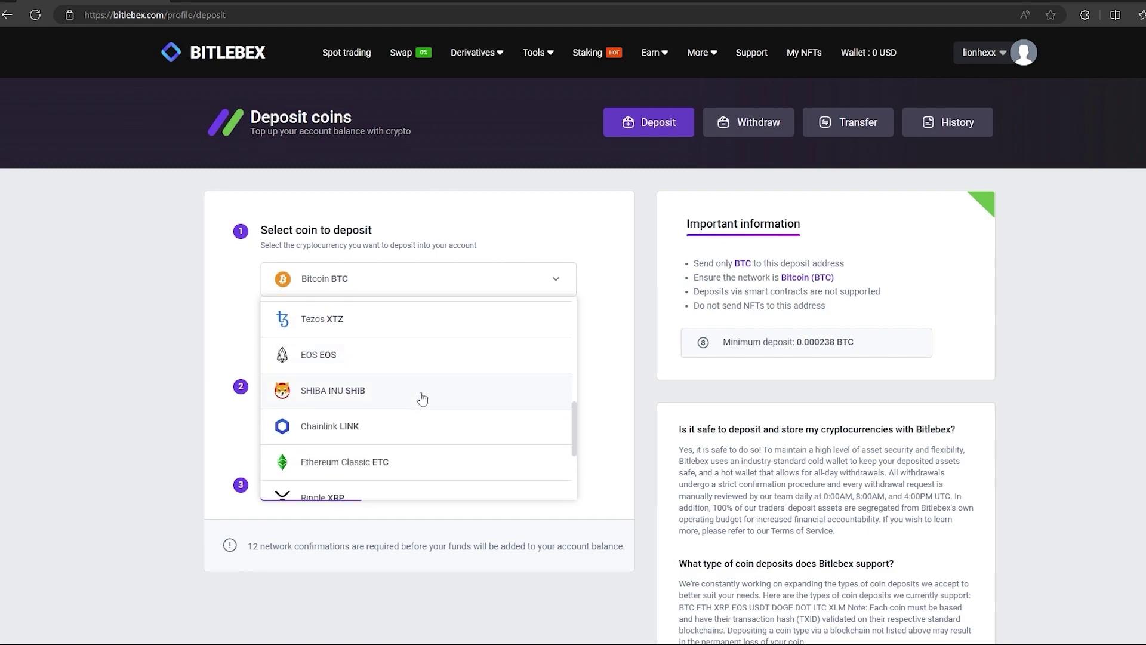
scroll(420, 394, down, 1)
scroll(425, 397, down, 1)
scroll(425, 396, down, 1)
click(398, 483)
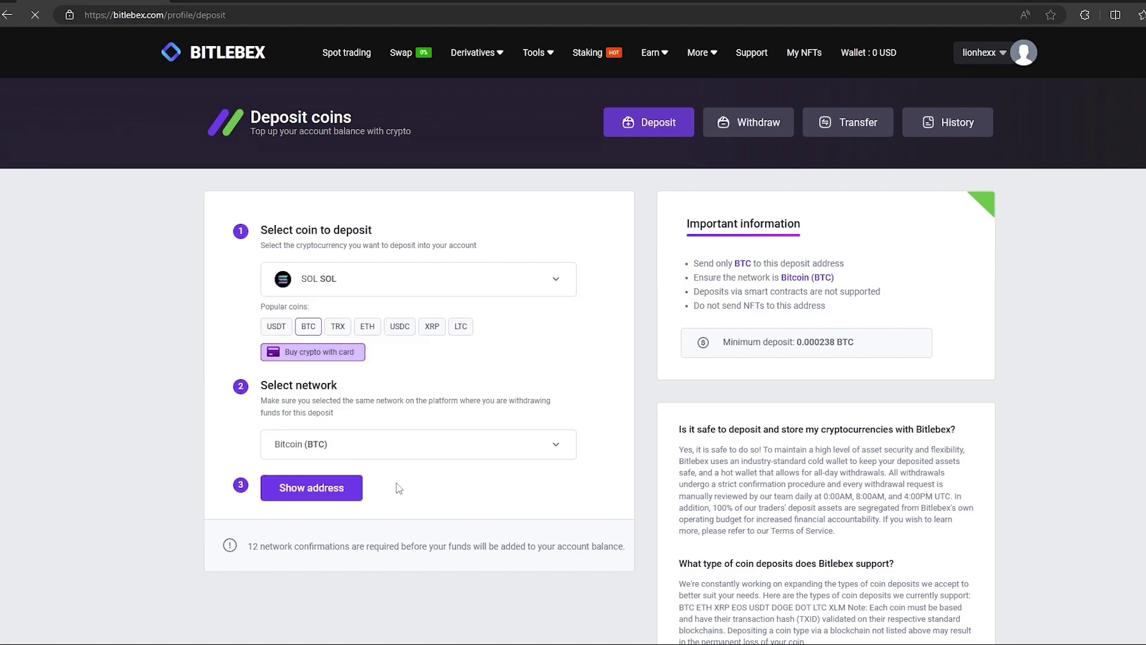
click(319, 487)
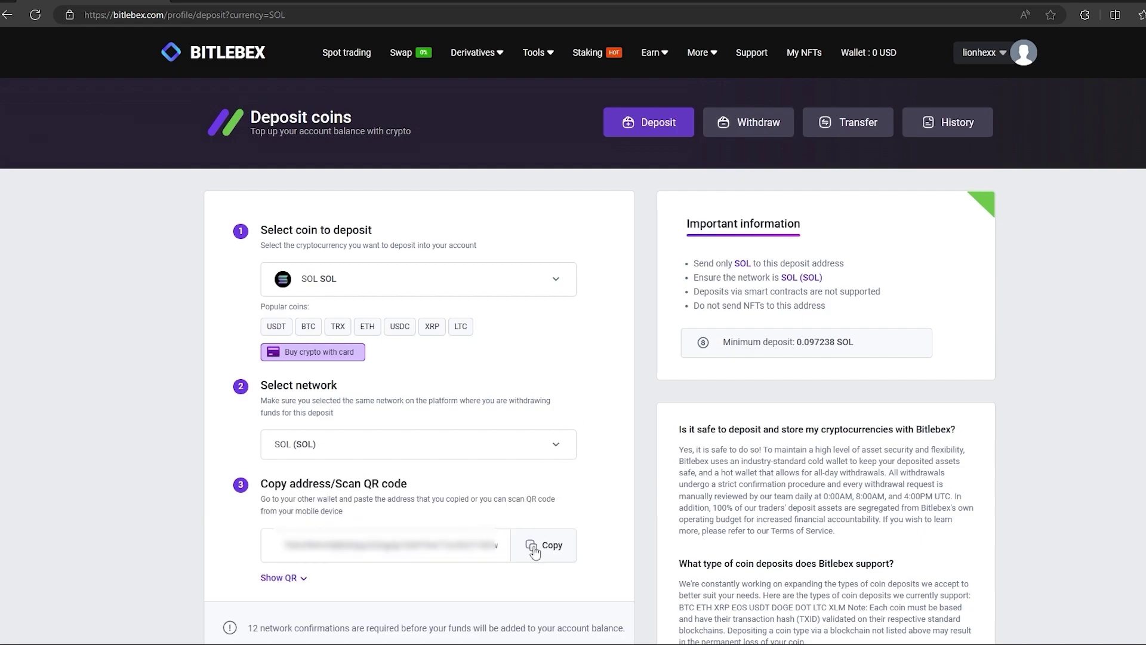
click(544, 545)
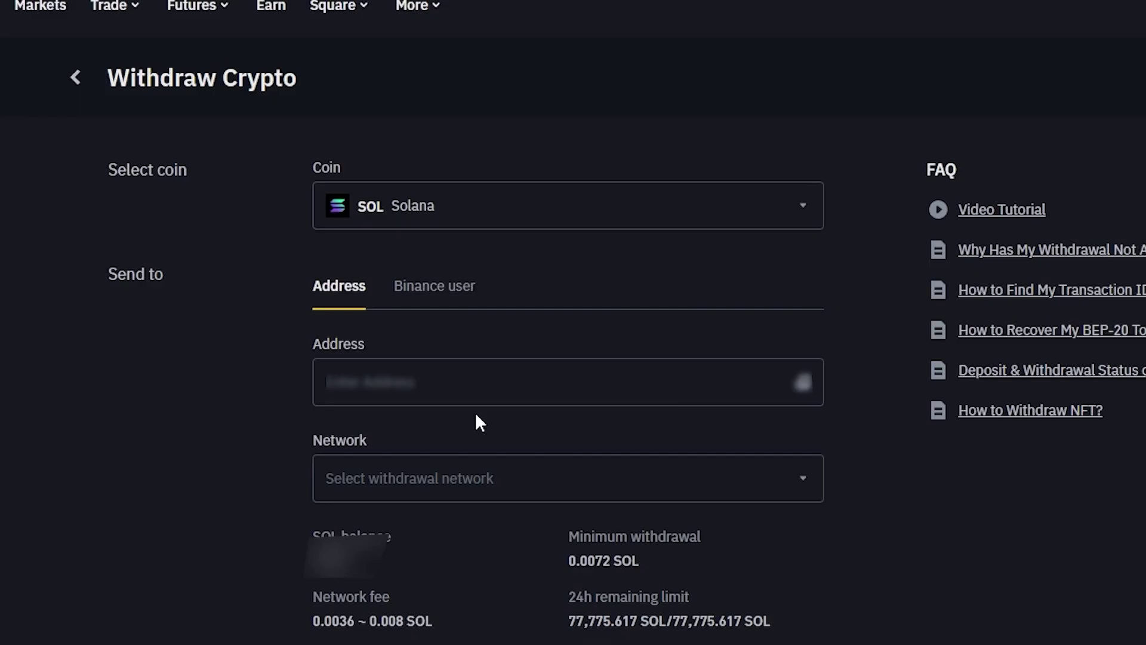
- Paste the Bitlebex SOL address into Binance's withdrawal Address field
click(556, 390)
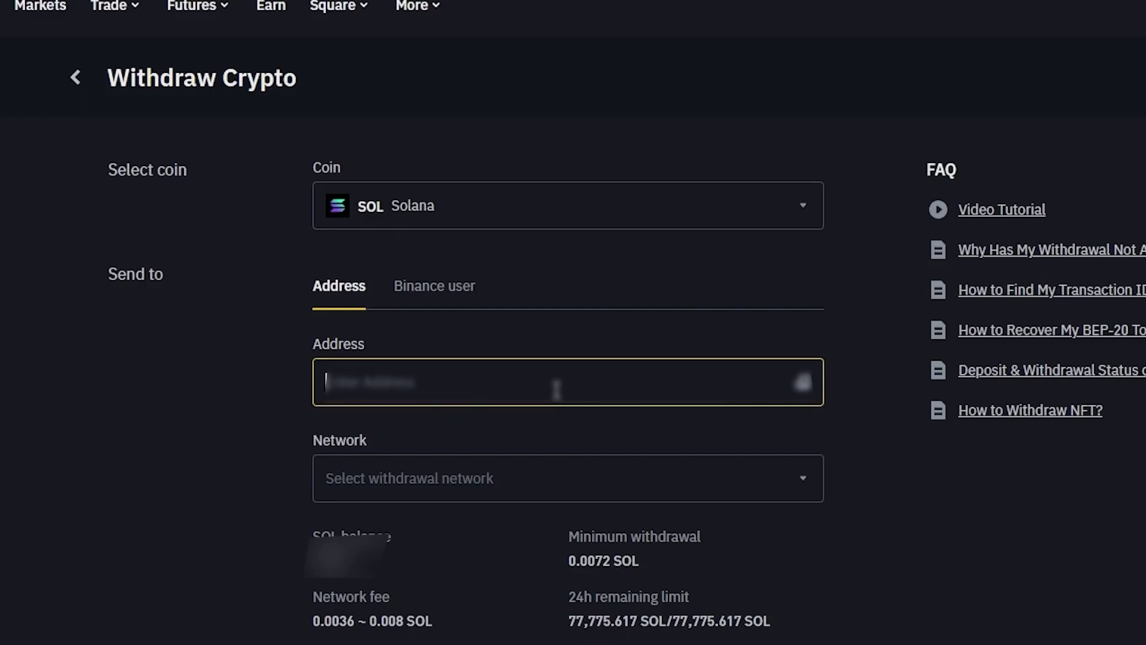
key(ctrl+v)
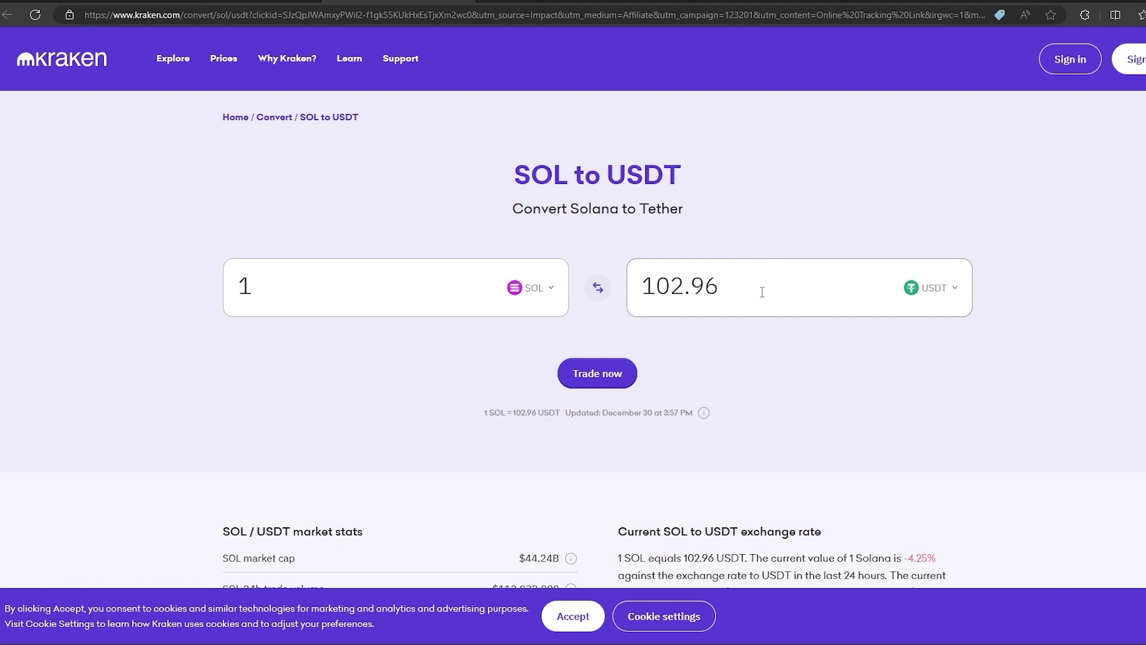
mouse_move(761, 292)
mouse_down()
mouse_move(641, 288)
mouse_move(670, 288)
mouse_up()
- Enter 10,000 USDT in Kraken's converter and select the resulting 97.12 SOL
click(795, 289)
double_click(716, 292)
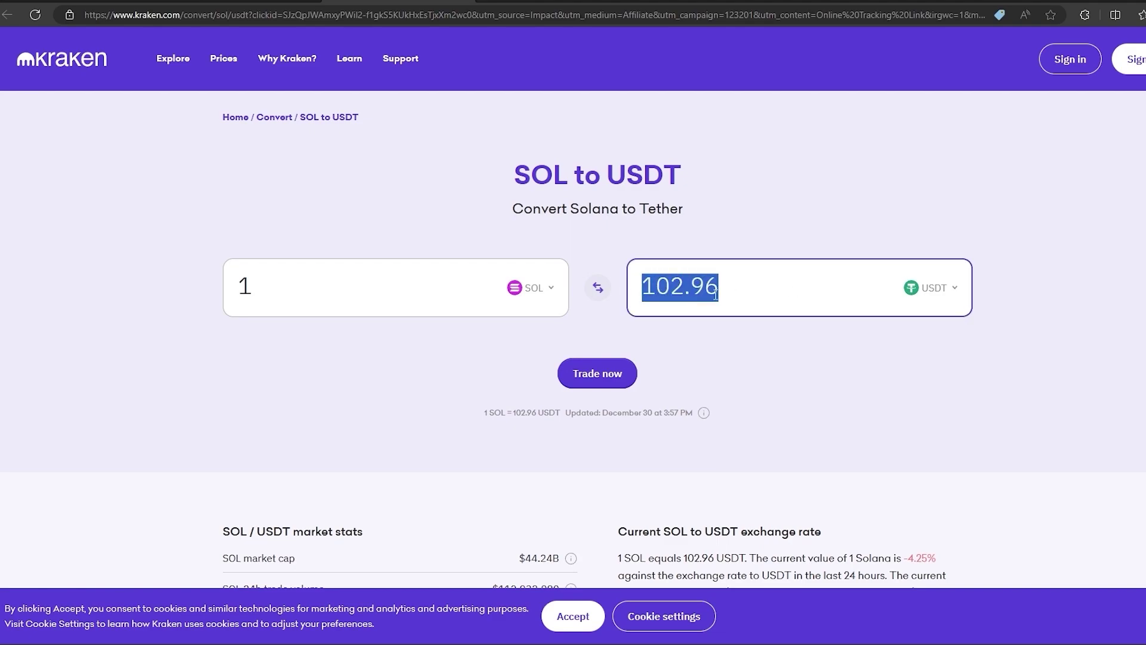
text(100000)
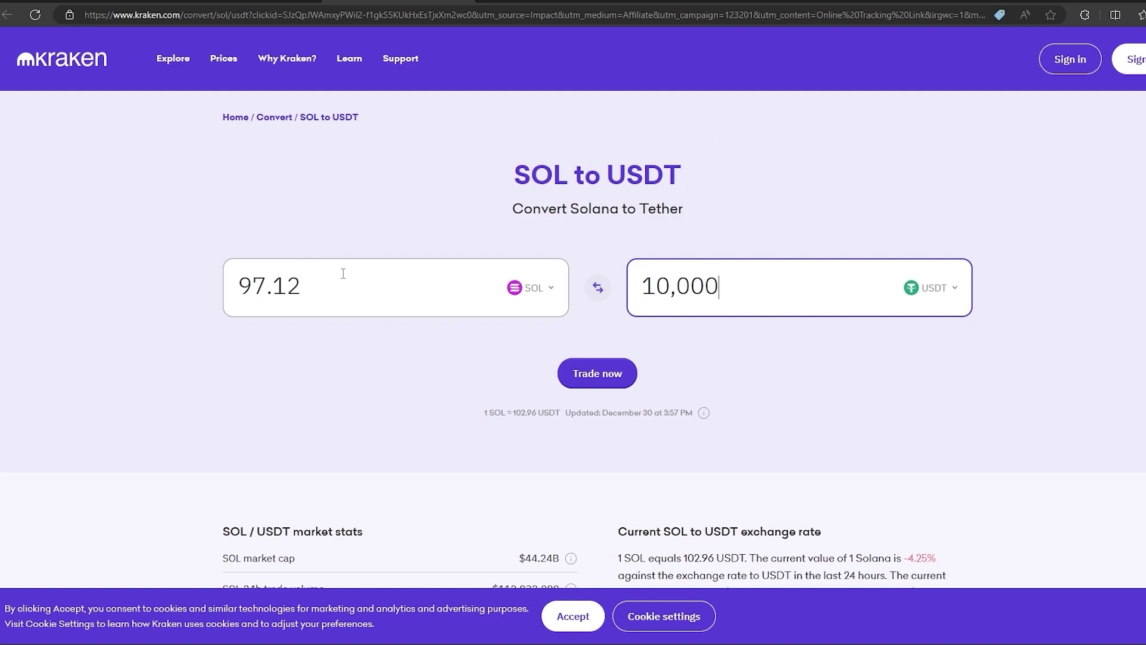
drag(364, 292, 242, 286)
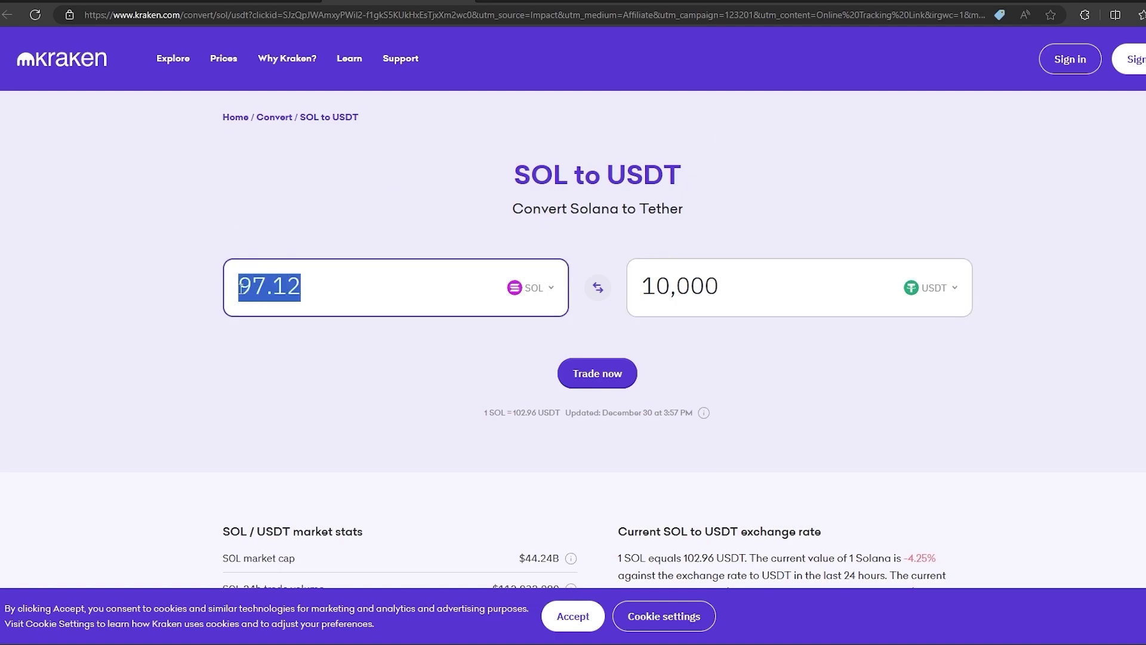
click(273, 289)
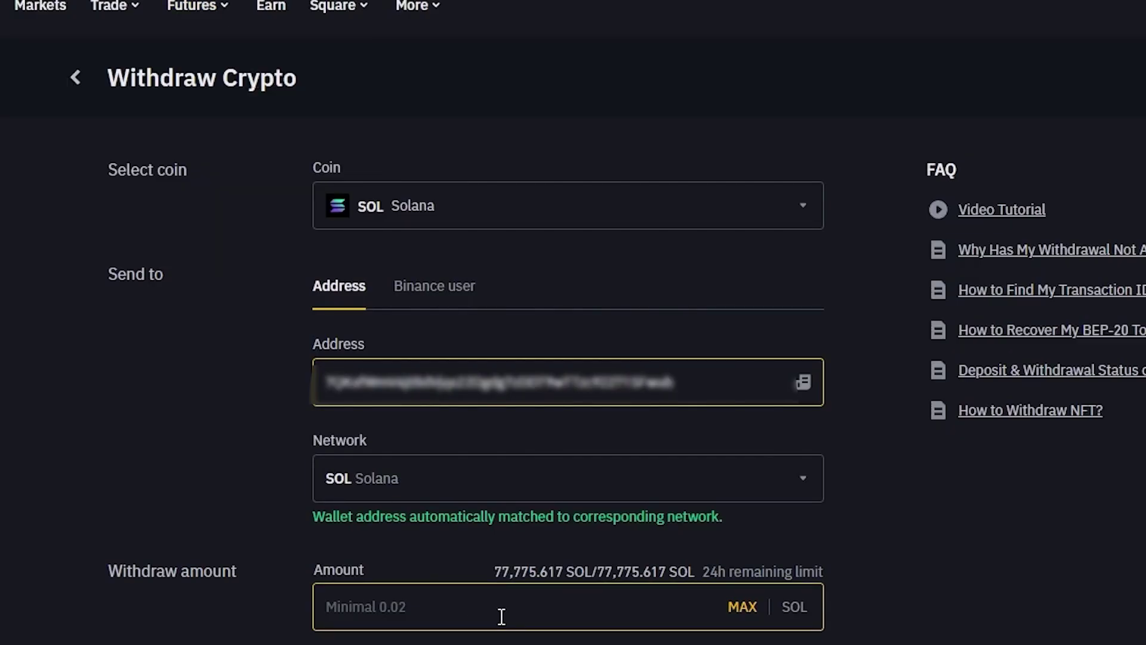
- Paste 97.12 into the Binance SOL withdrawal Amount field
click(499, 614)
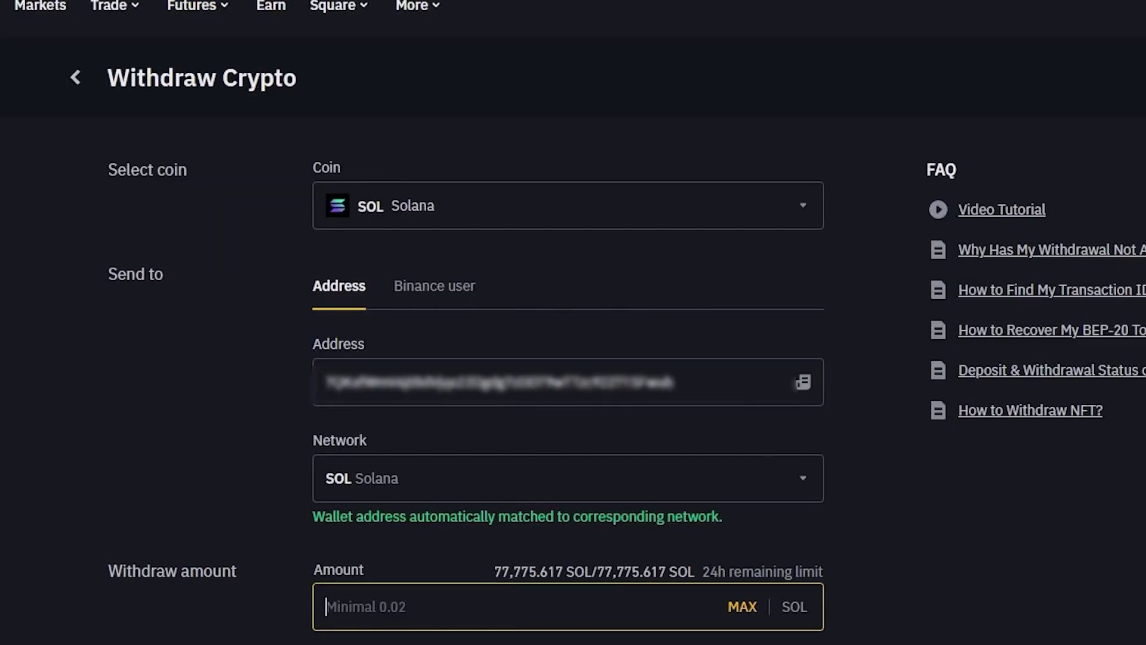
key(ctrl+v)
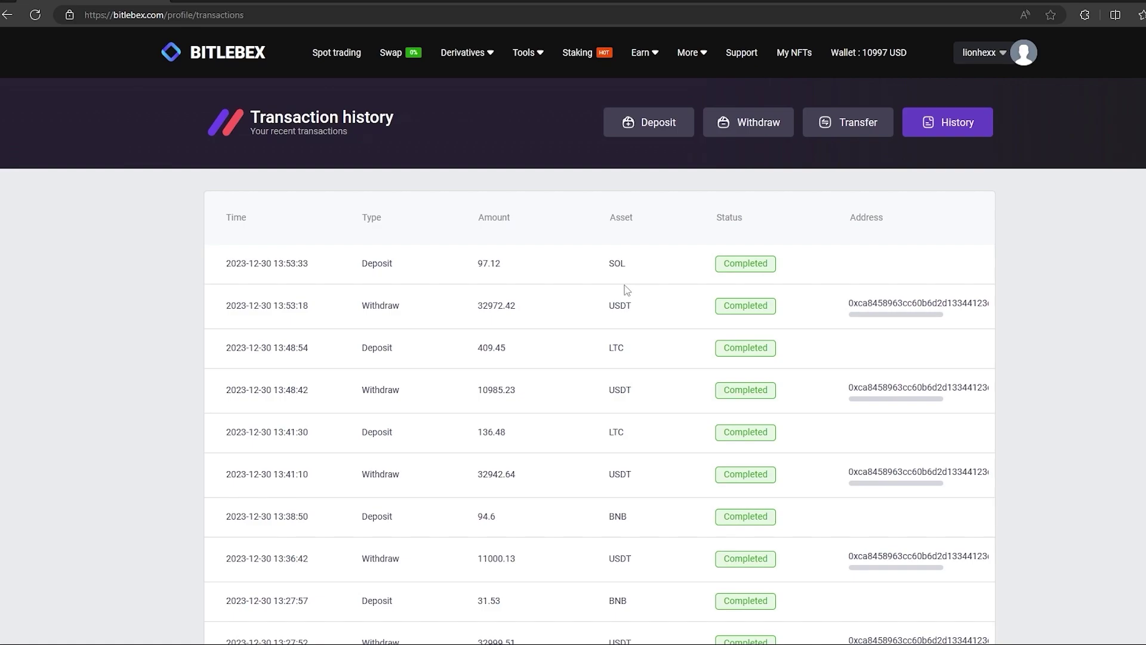
- Market-sell all 97.12 SOL for USDT on the SOL/USDT page
click(335, 52)
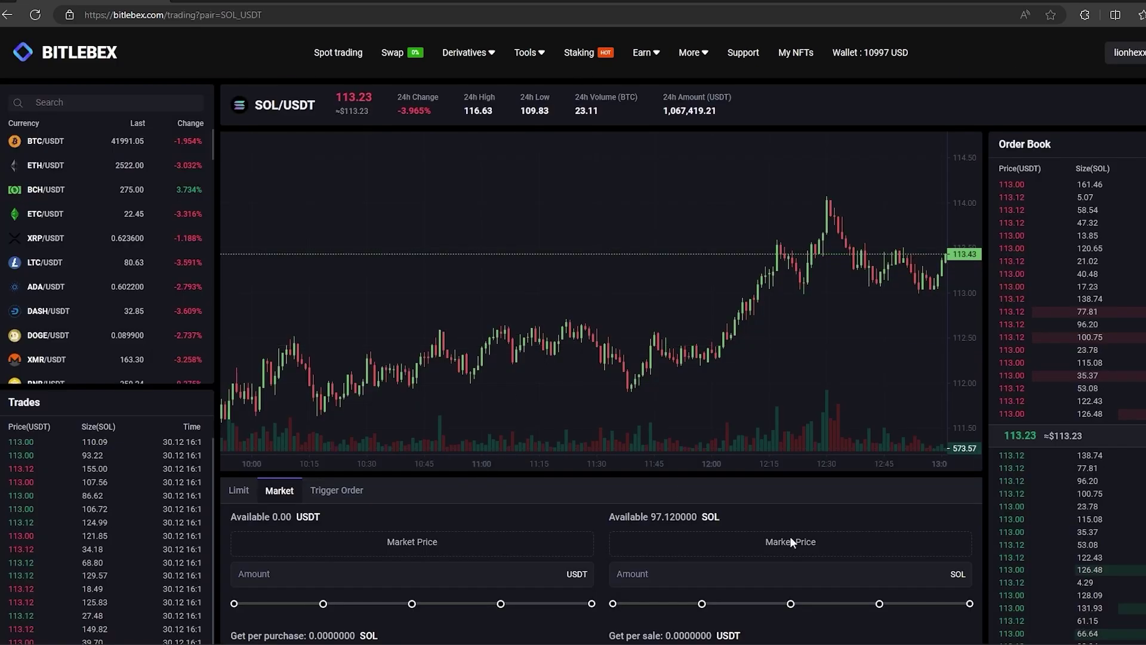
click(972, 604)
scroll(918, 490, down, 1)
click(821, 578)
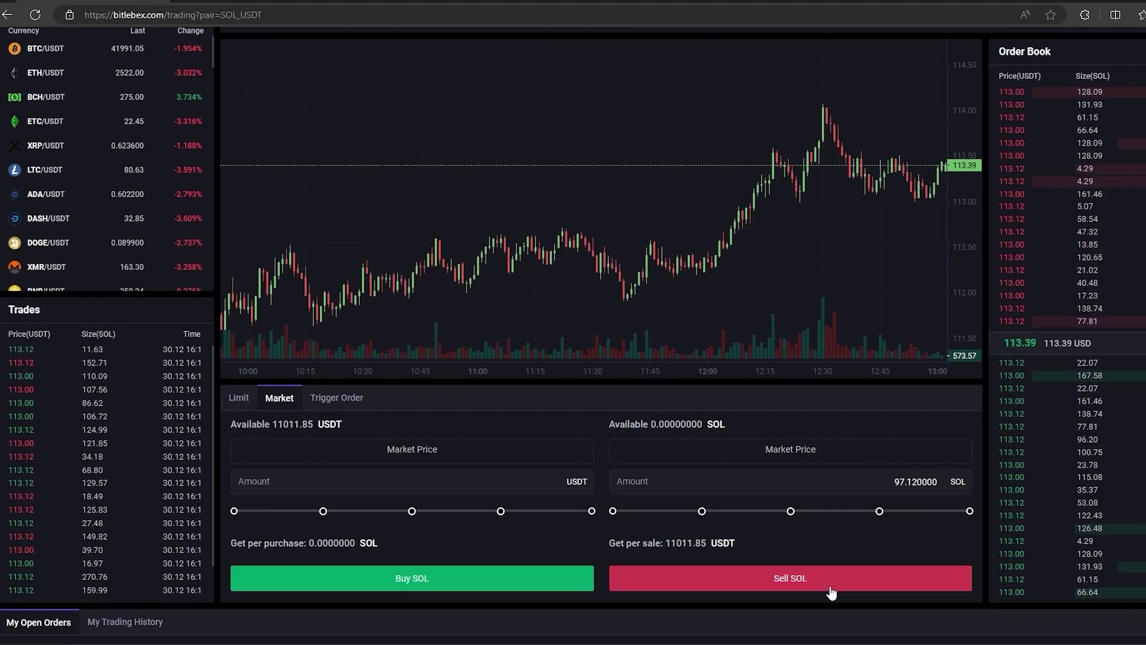
scroll(679, 561, up, 1)
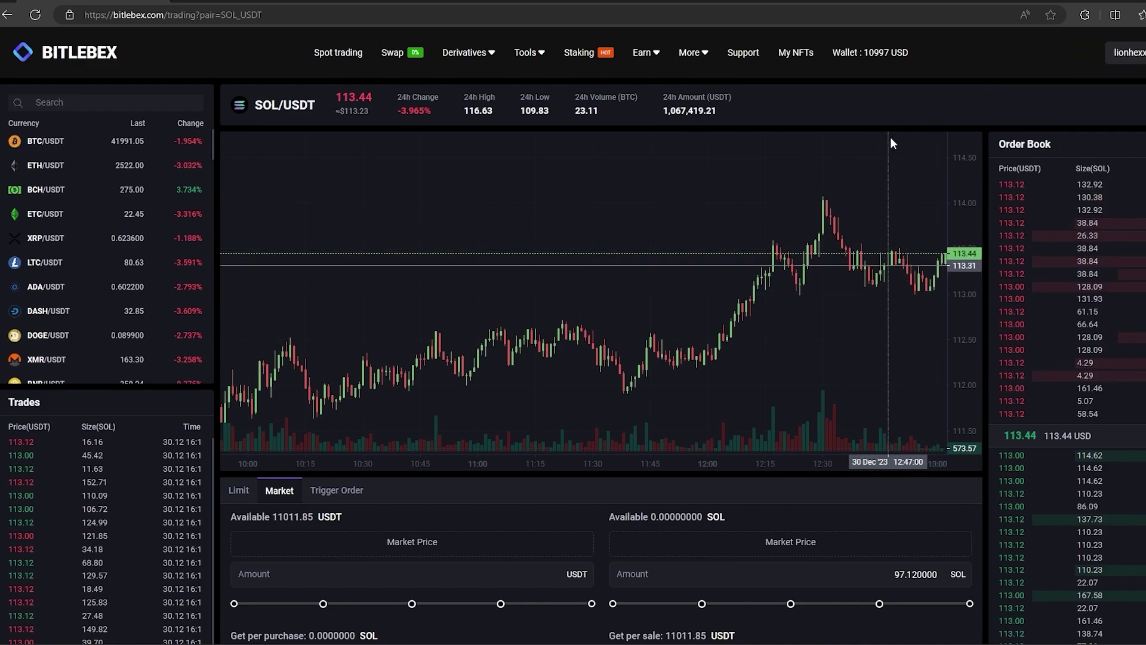
- Choose USDT for a Bitlebex withdrawal and copy Binance's ERC20 USDT deposit address
click(882, 52)
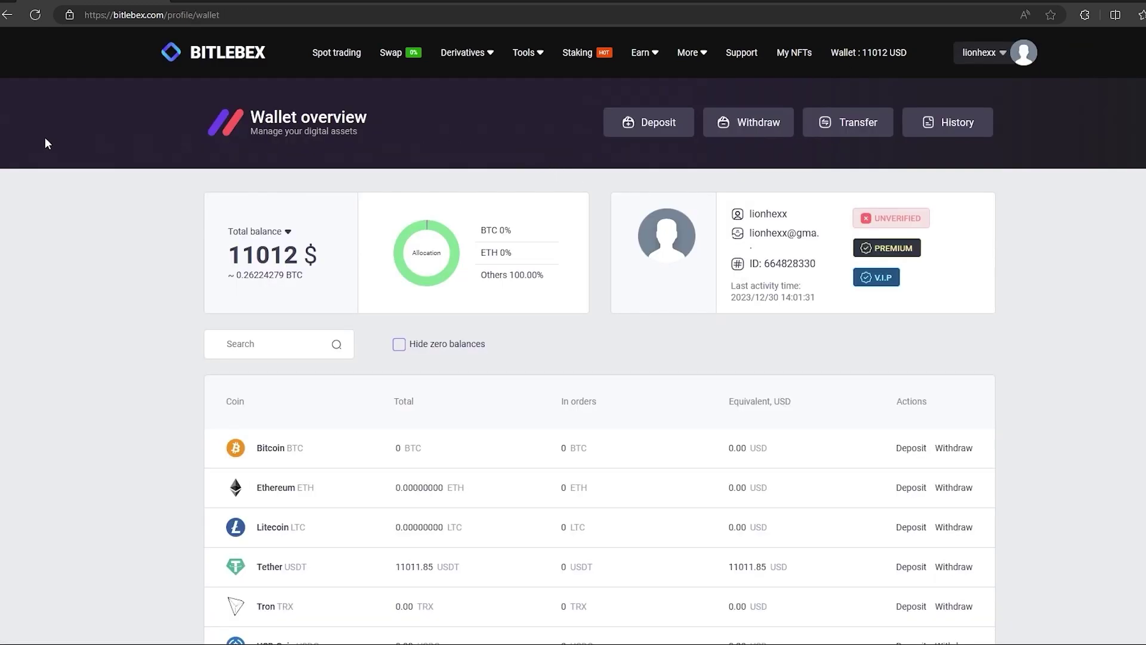
click(736, 130)
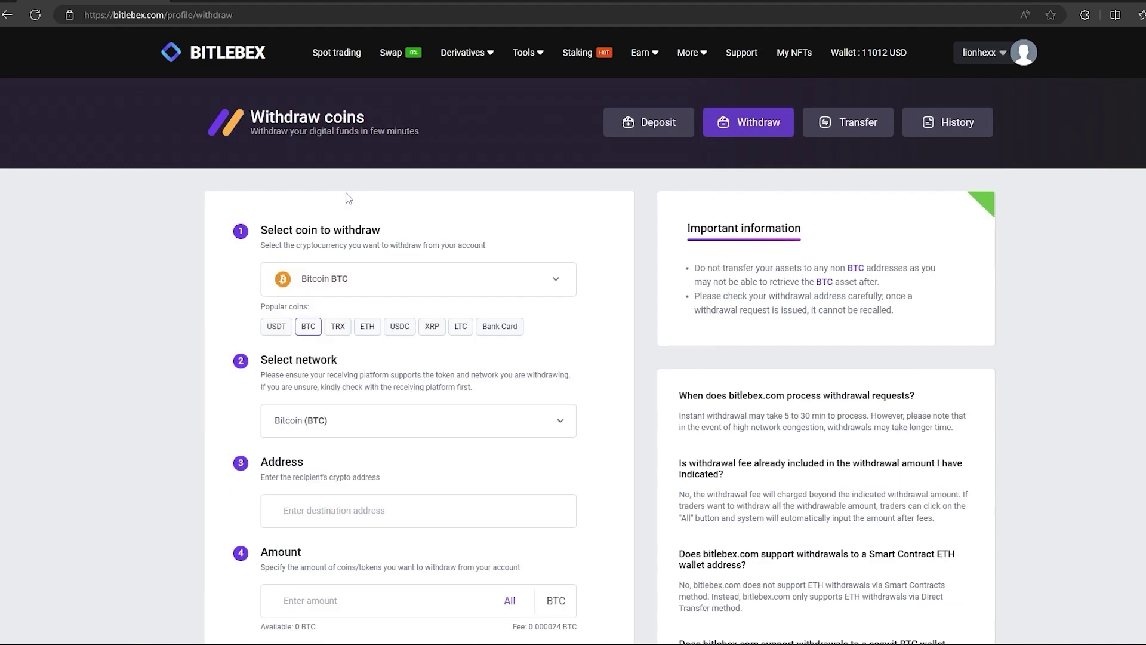
click(279, 332)
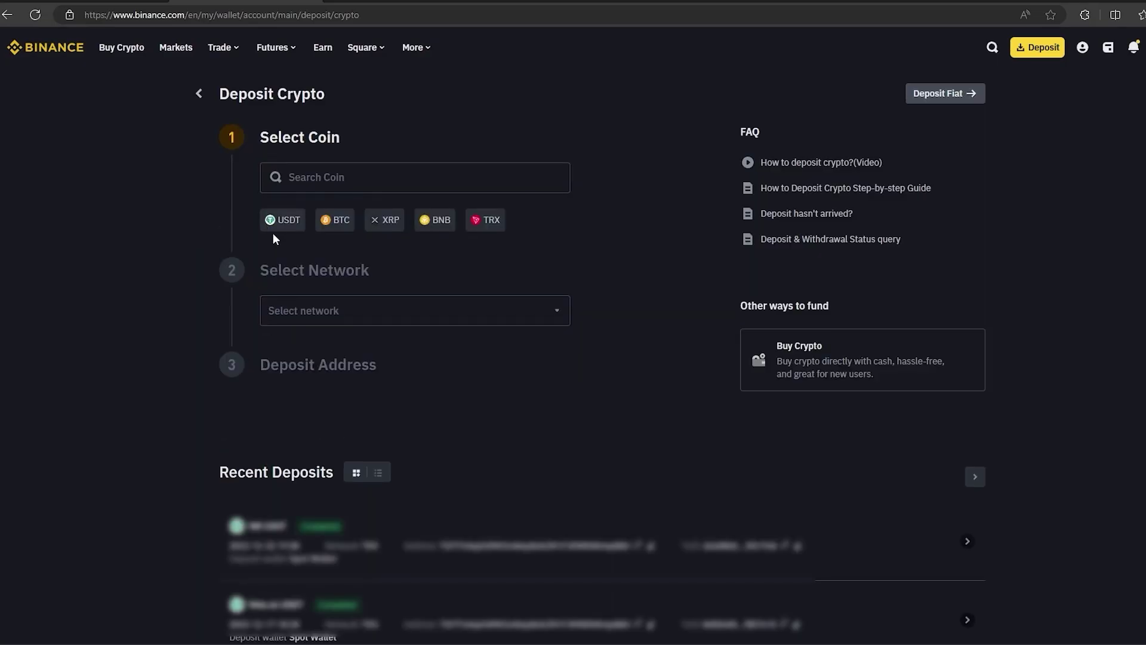
click(282, 220)
click(406, 267)
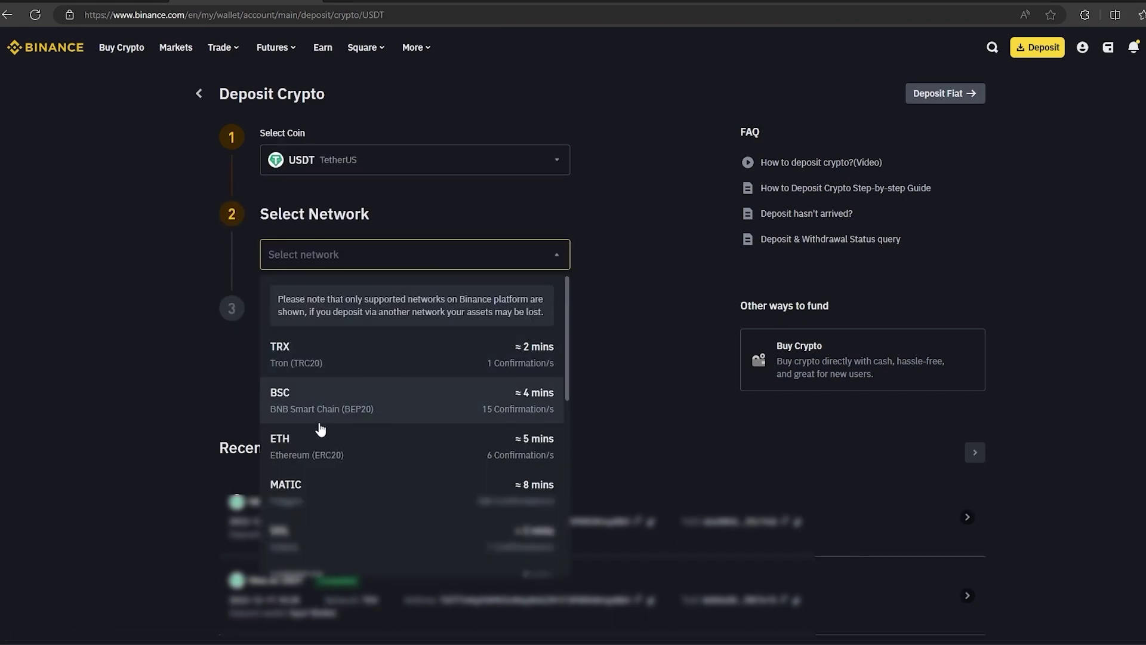
click(315, 435)
click(538, 366)
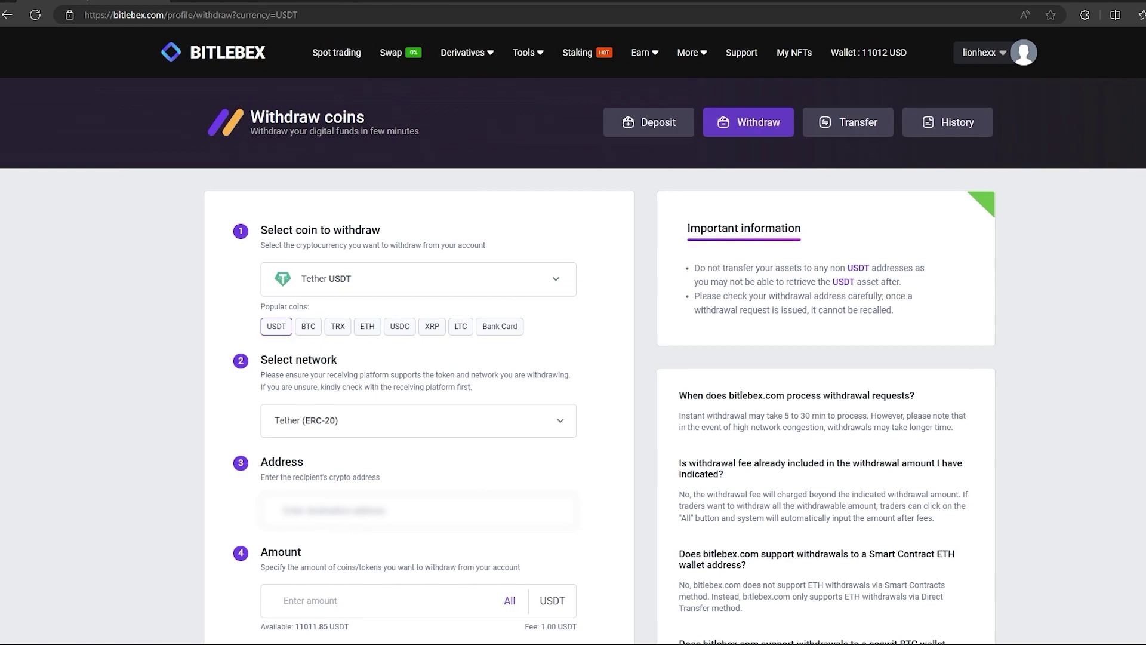
- Paste Binance's address as destination and fill in the full 11,011.85 USDT balance
click(408, 503)
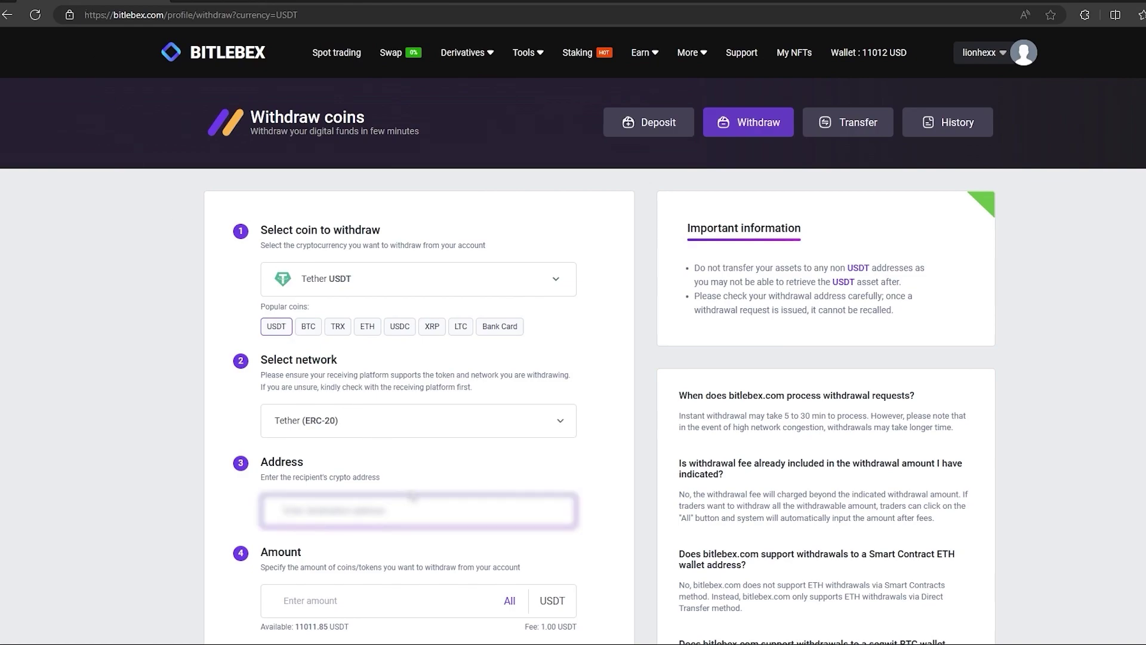
key(ctrl+v)
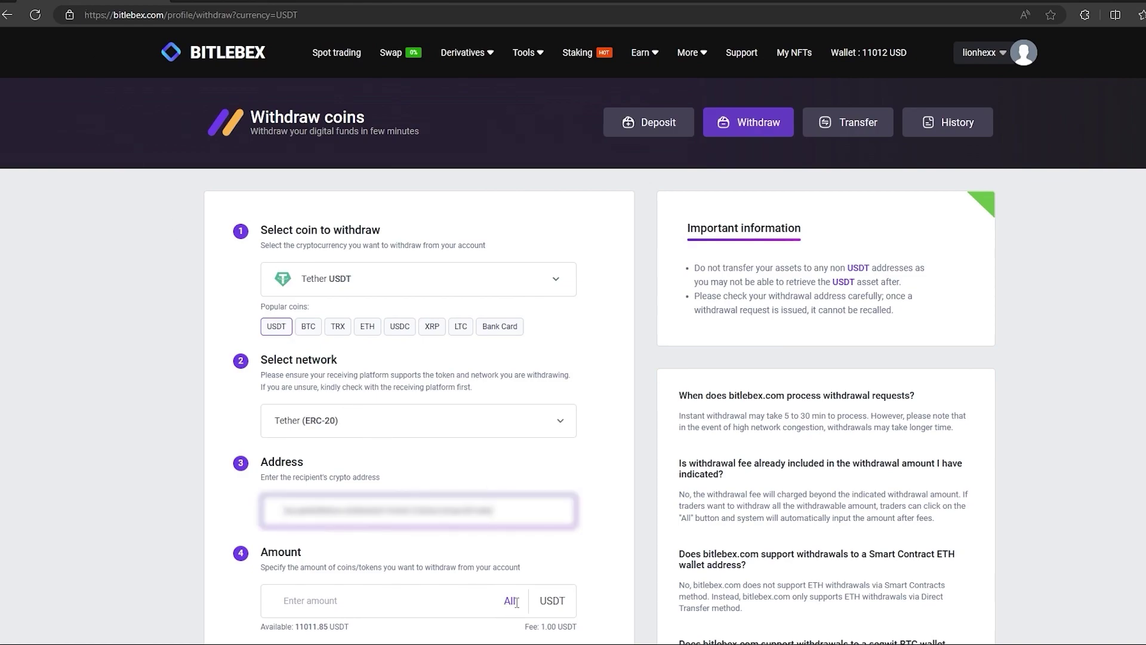
click(517, 602)
double_click(509, 601)
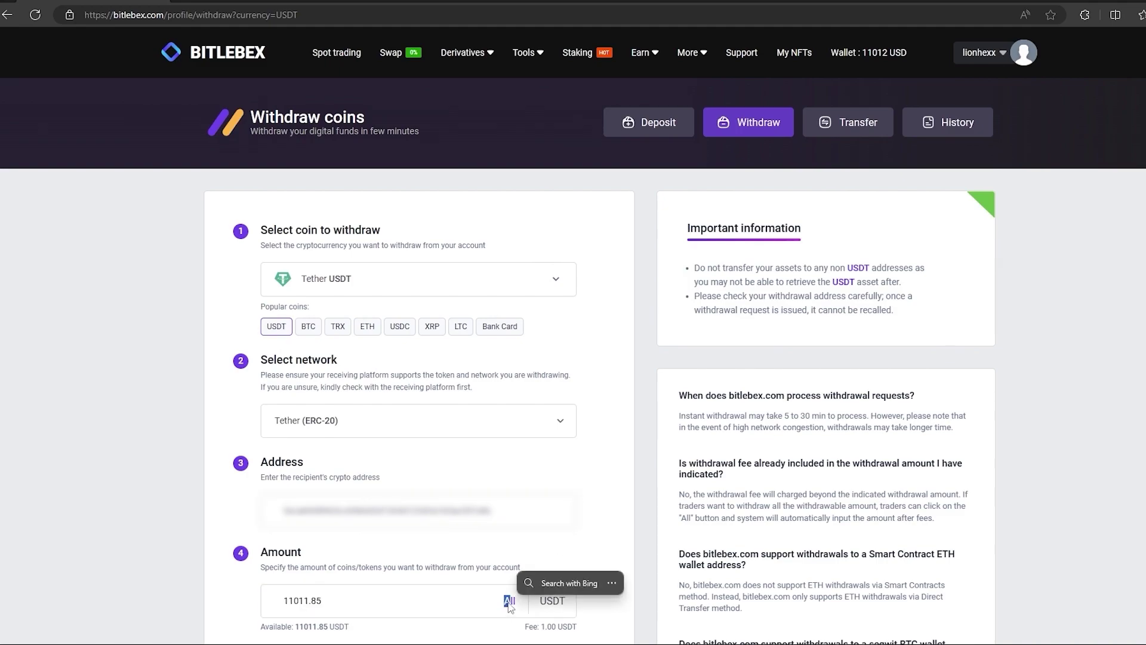
scroll(515, 602, down, 1)
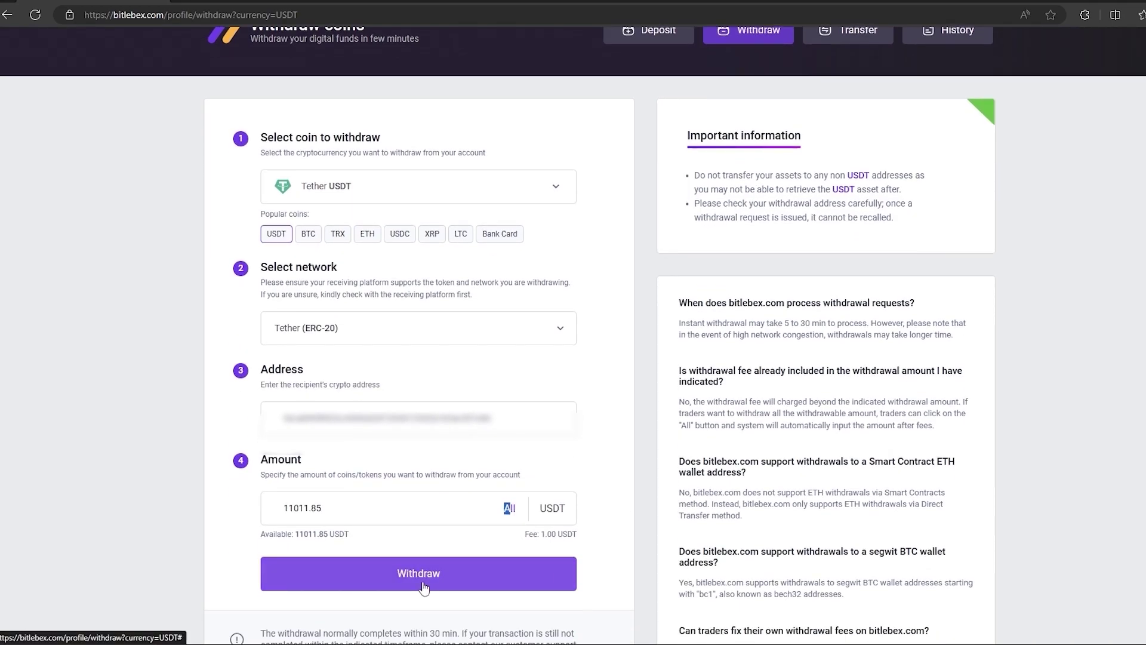
- Submit the 11,011.85 USDT withdrawal to the Binance address
click(421, 584)
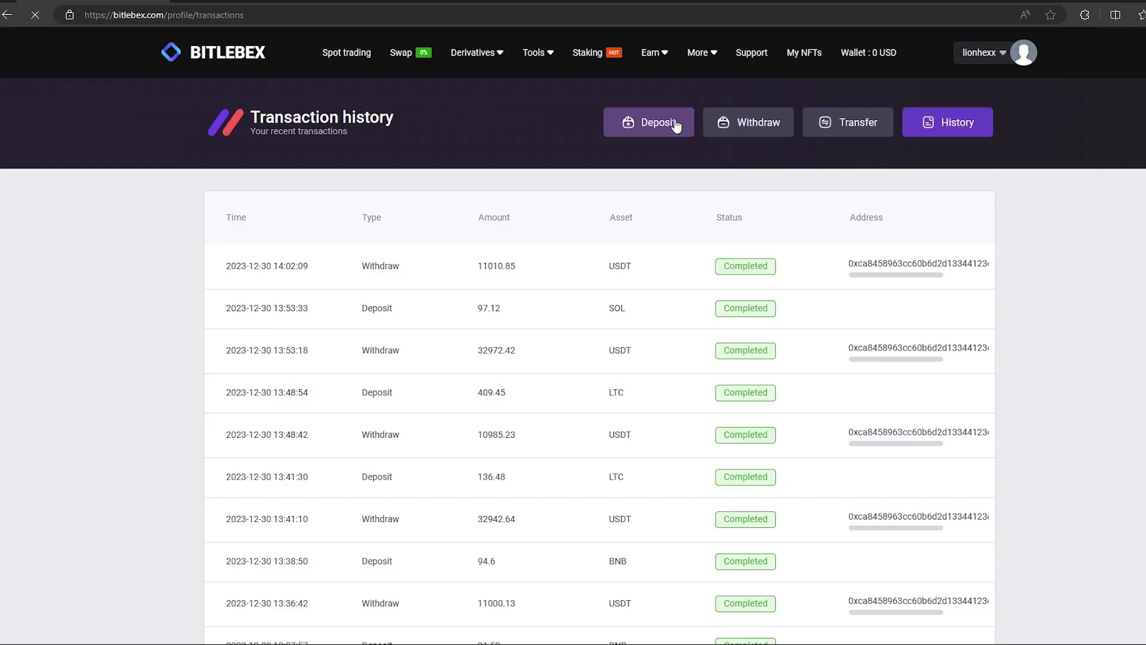
- Go back to Bitlebex's coin deposit page
click(673, 123)
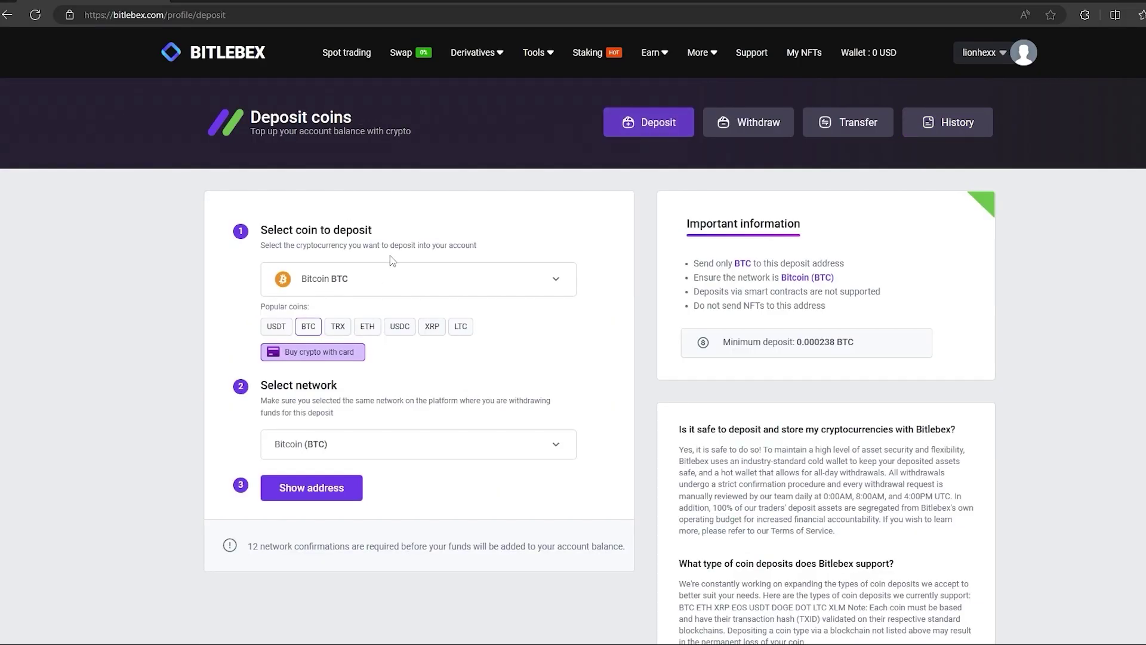
- Pick SOL as the deposit coin, then show and copy its deposit address
click(475, 278)
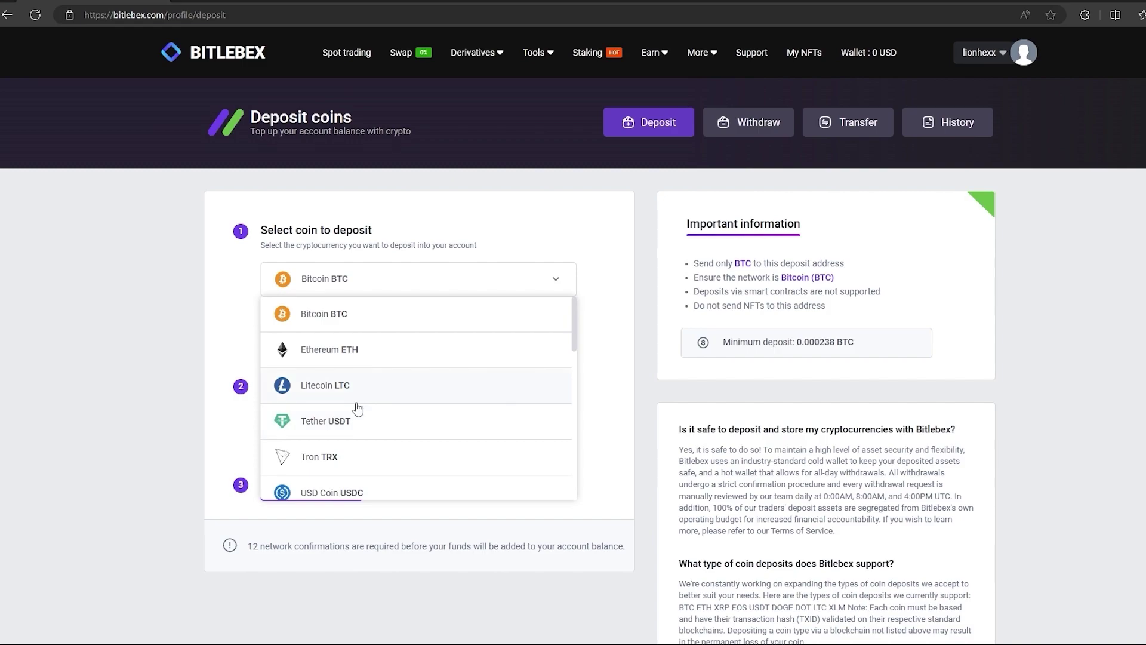
scroll(460, 378, down, 5)
scroll(459, 377, down, 2)
click(379, 482)
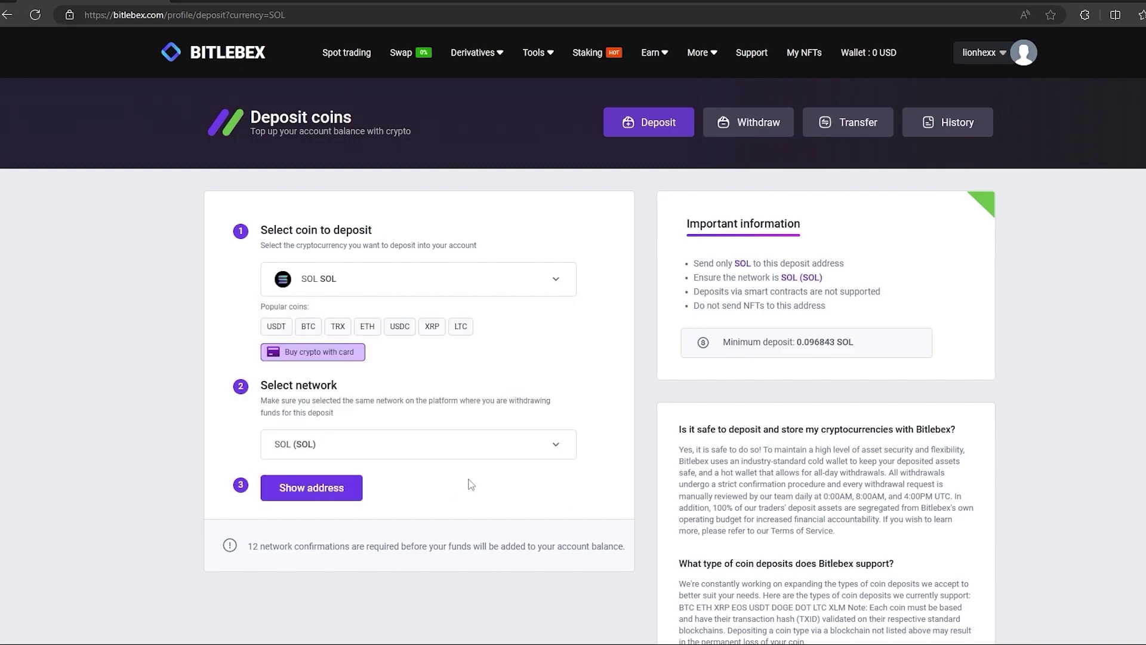
click(336, 488)
click(554, 546)
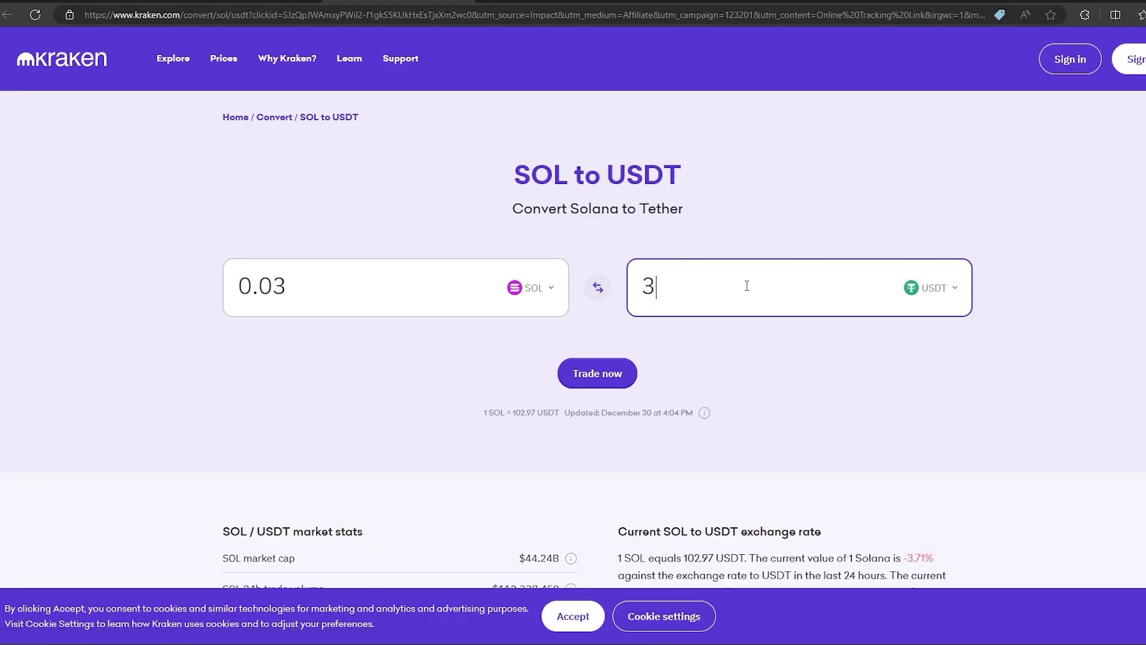
text(0,)
text(000)
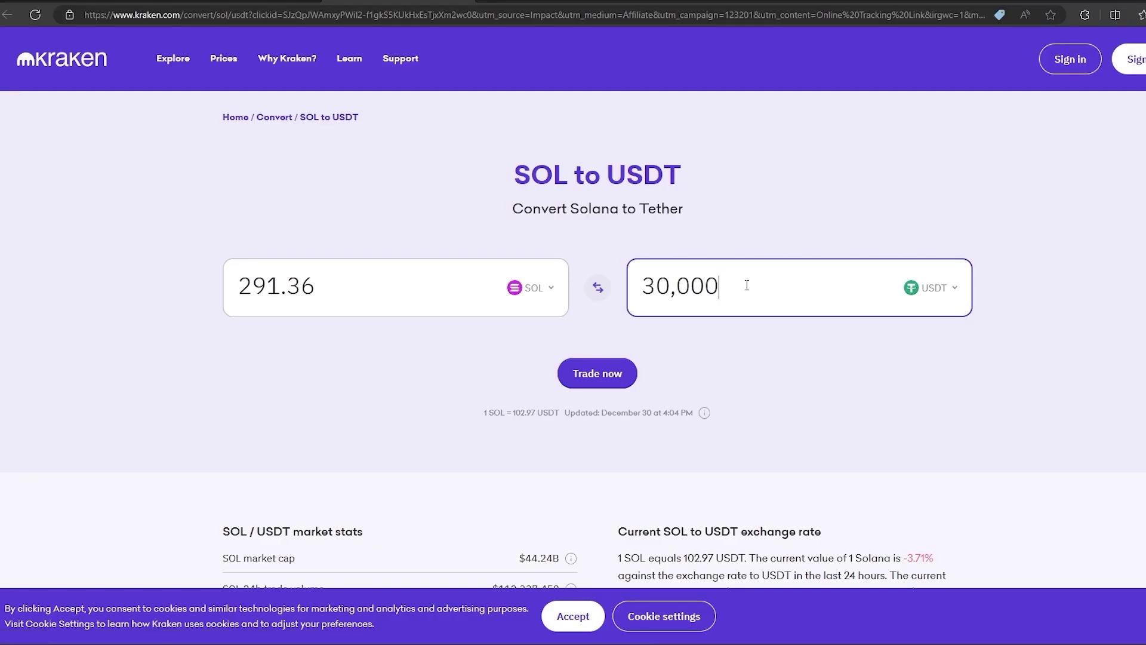
- Copy Kraken's 291.36 SOL figure and paste it as Binance's withdrawal amount
drag(371, 277, 231, 274)
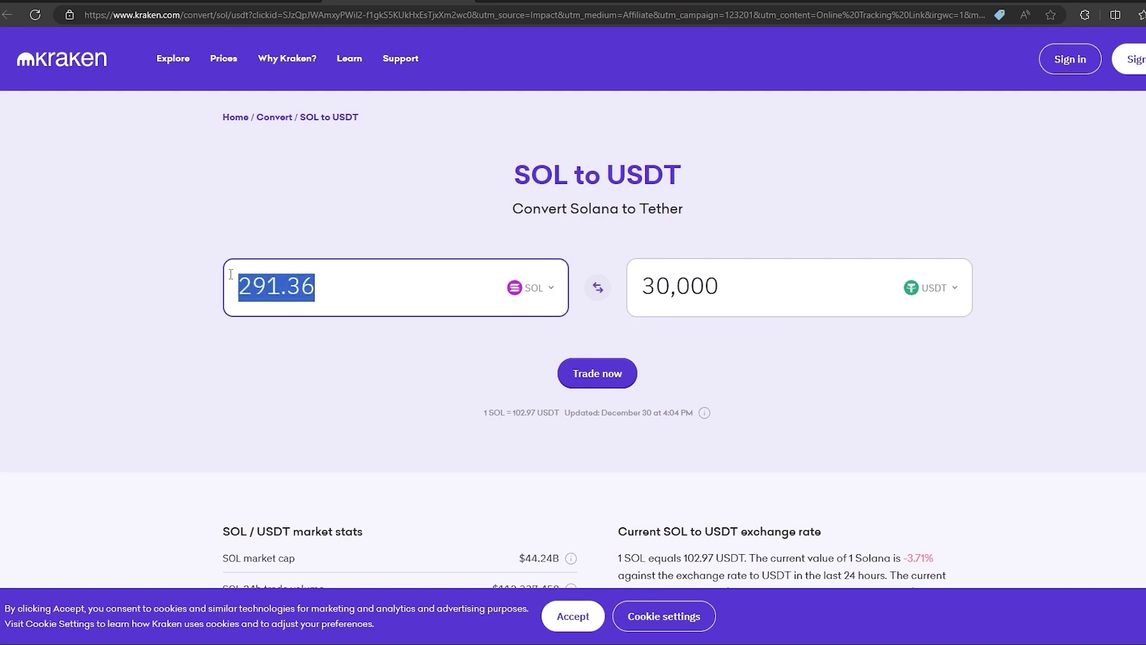
click(320, 296)
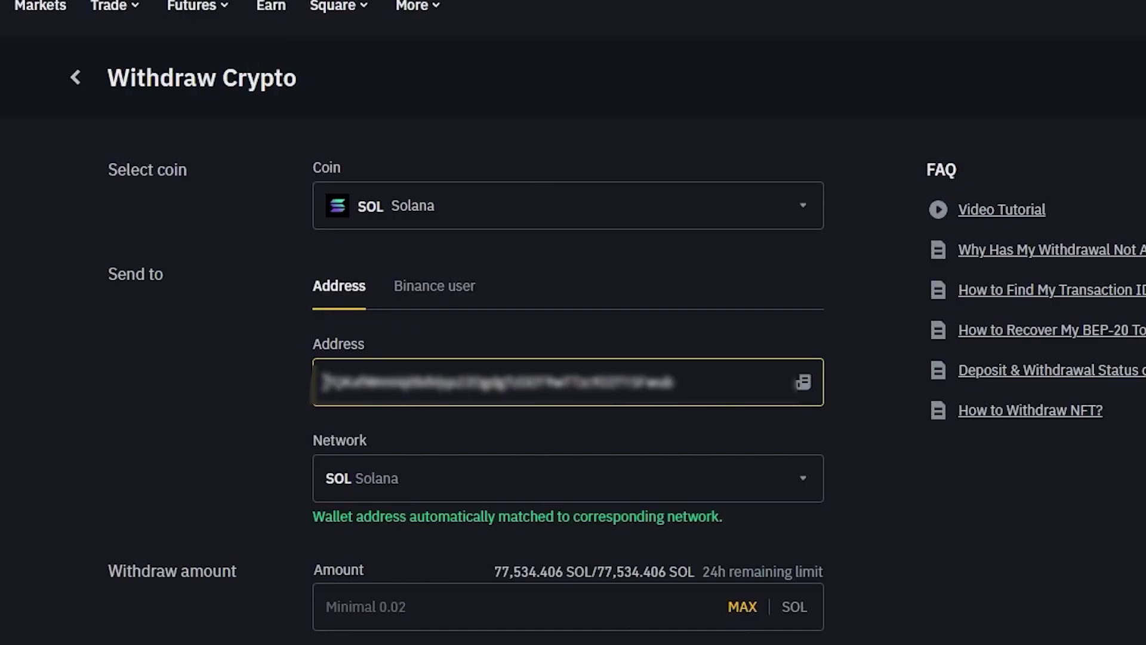
click(527, 612)
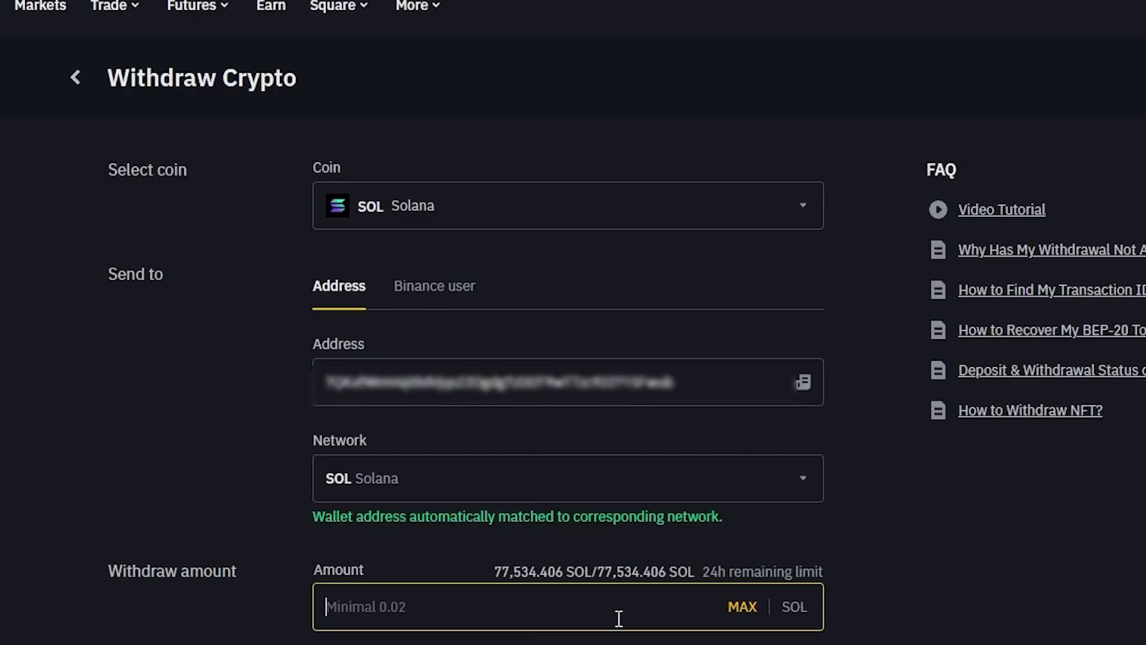
key(ctrl+v)
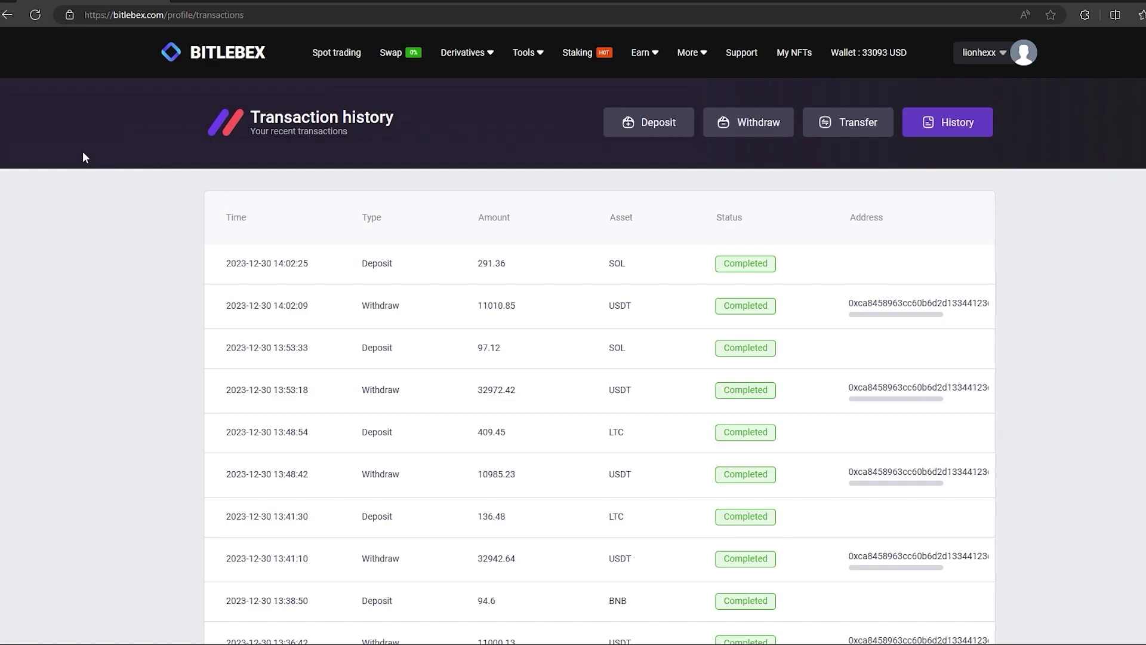
- Open the SOL/USDT market and market-sell 100% of the 291.36 SOL
click(357, 58)
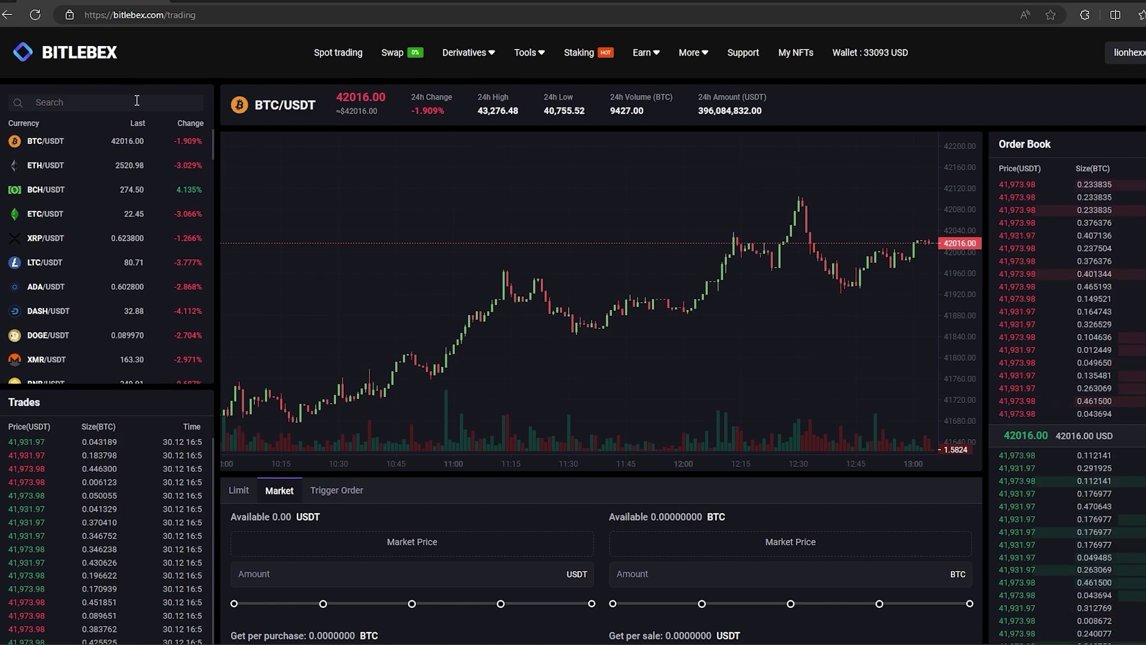
text(sol)
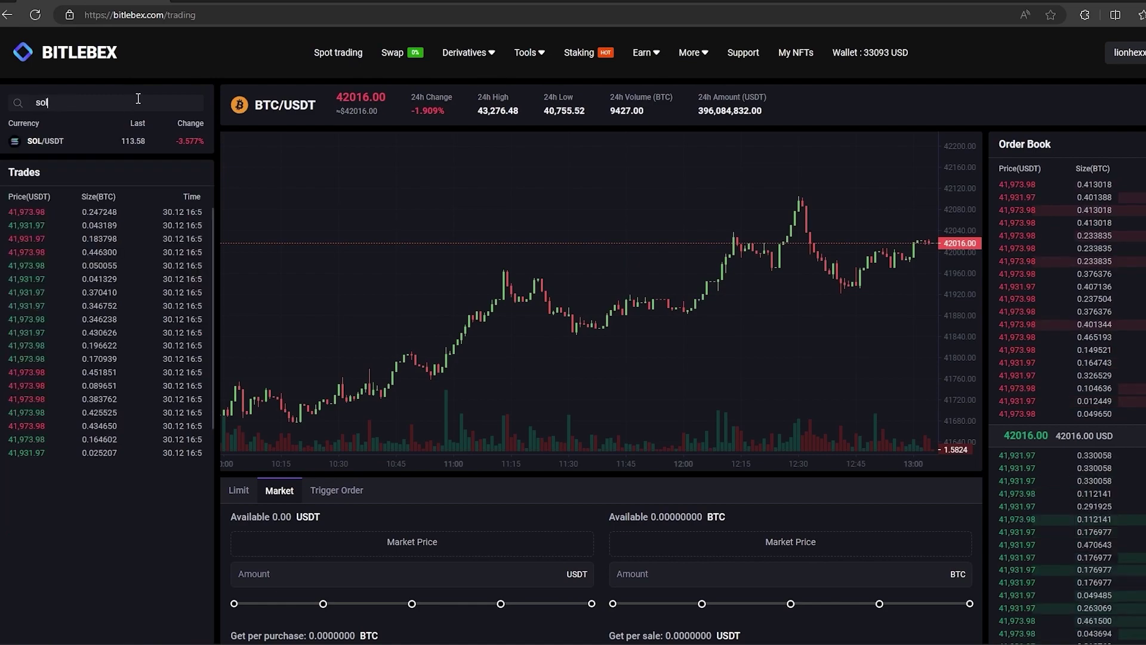
click(112, 143)
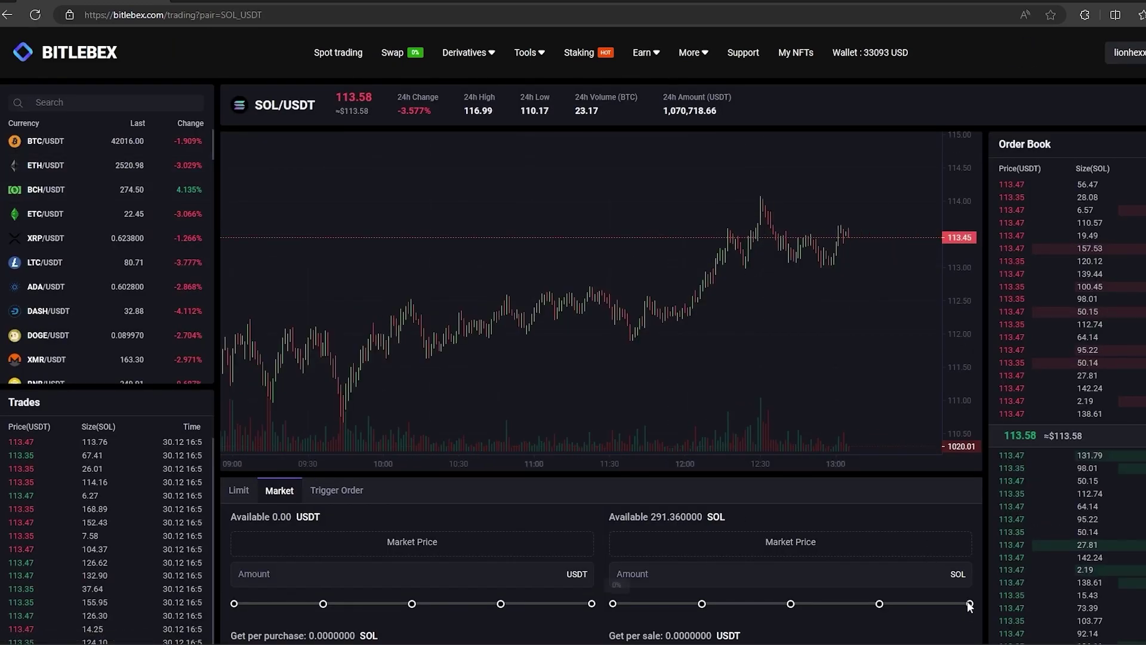
click(970, 603)
scroll(909, 530, down, 1)
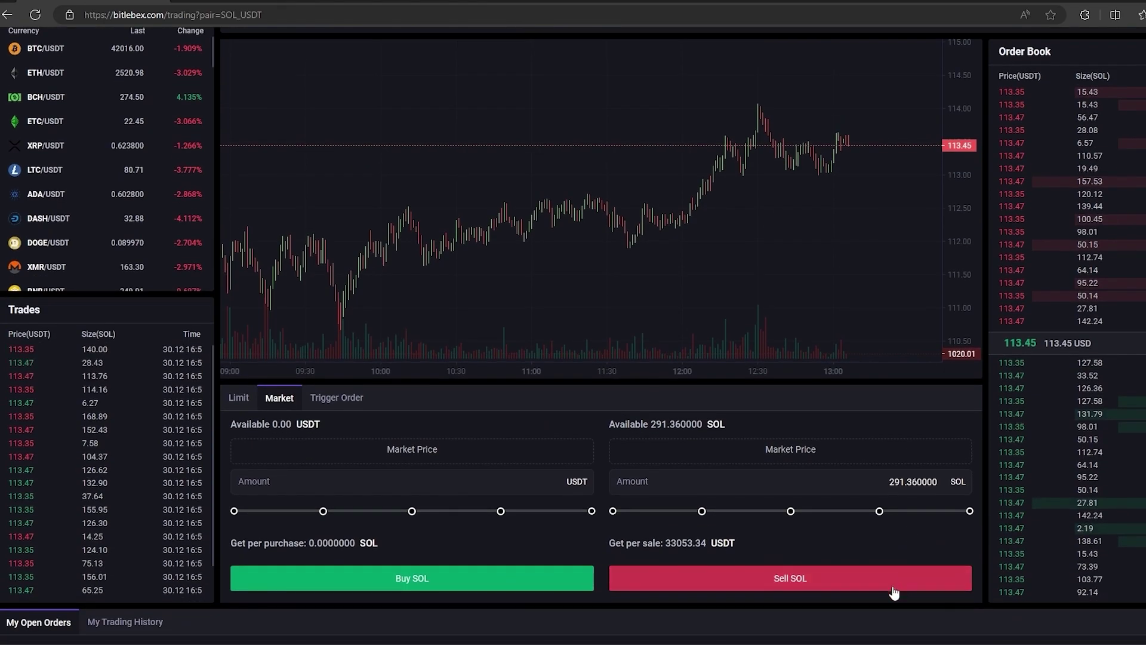
scroll(892, 590, down, 1)
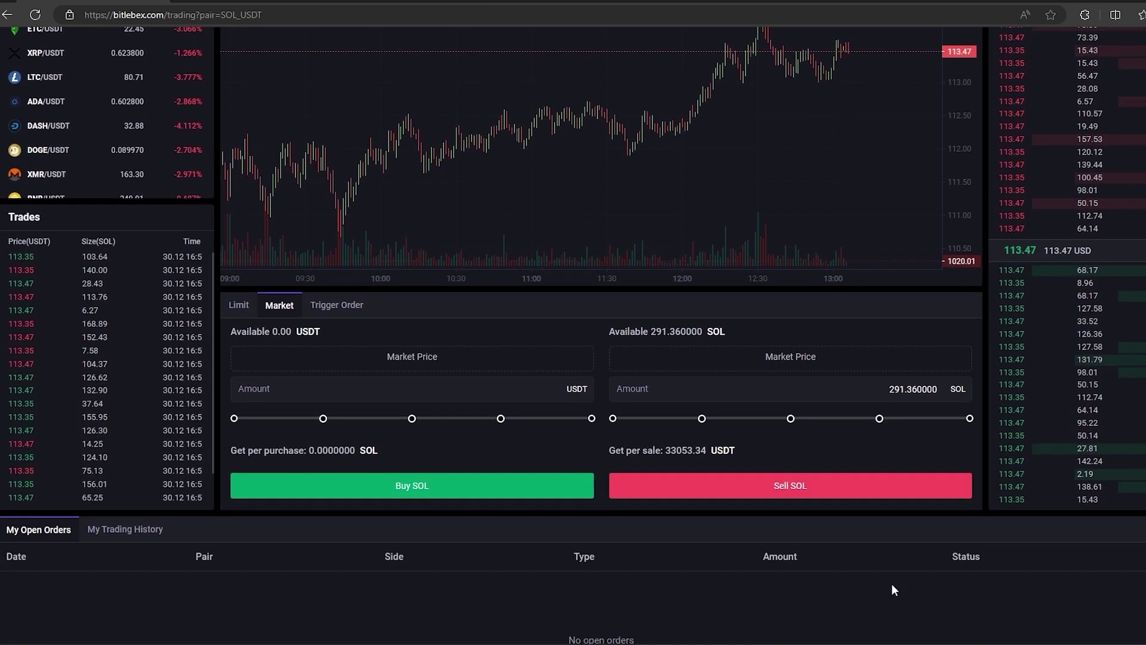
click(821, 494)
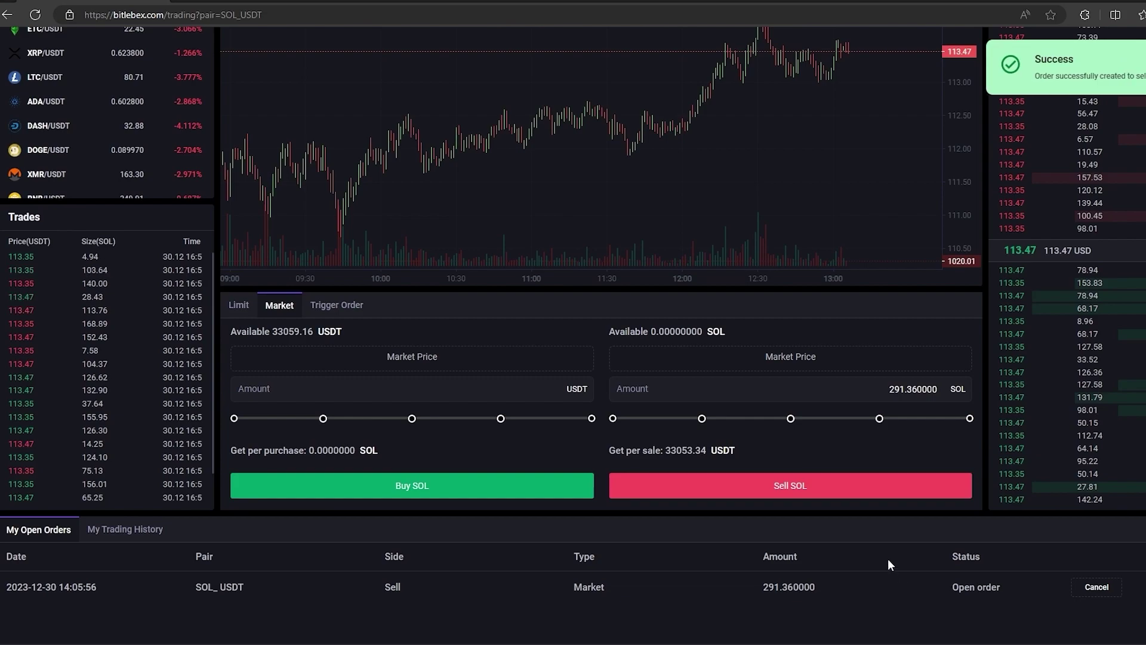
scroll(877, 551, up, 2)
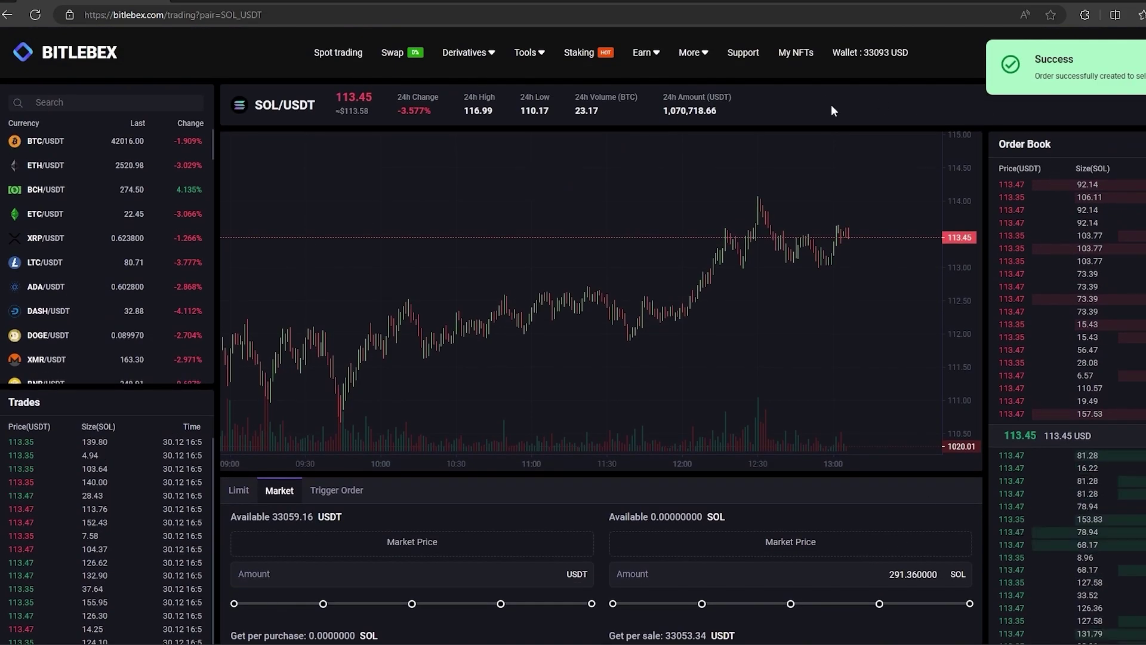
- Start a USDT withdrawal from the Bitlebex wallet
click(895, 52)
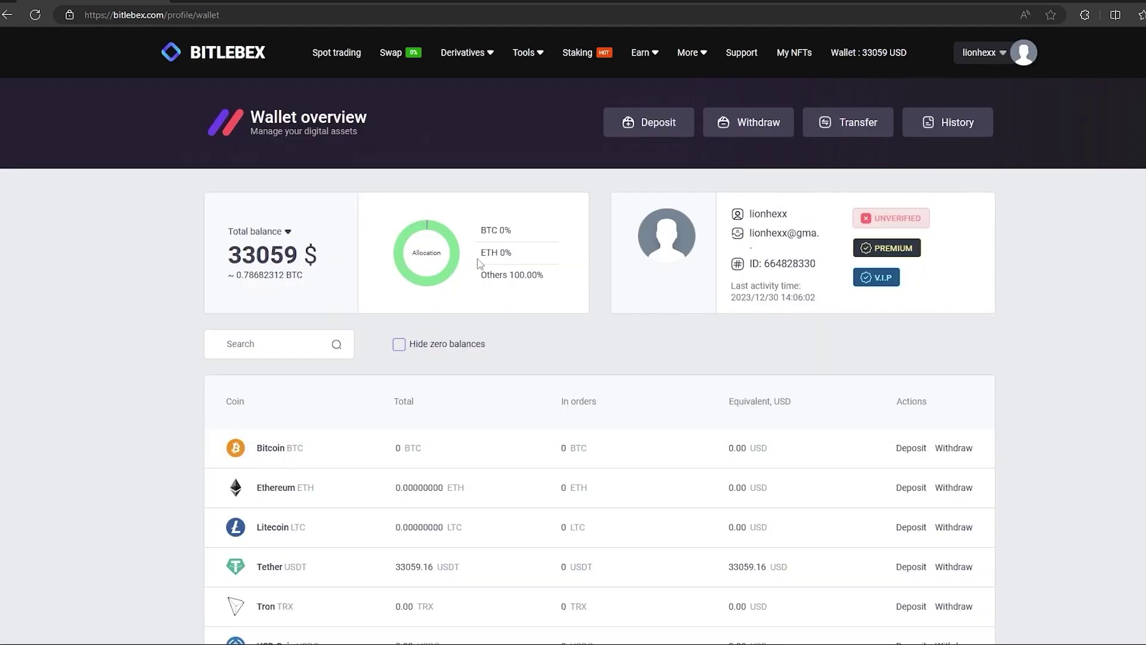
click(755, 135)
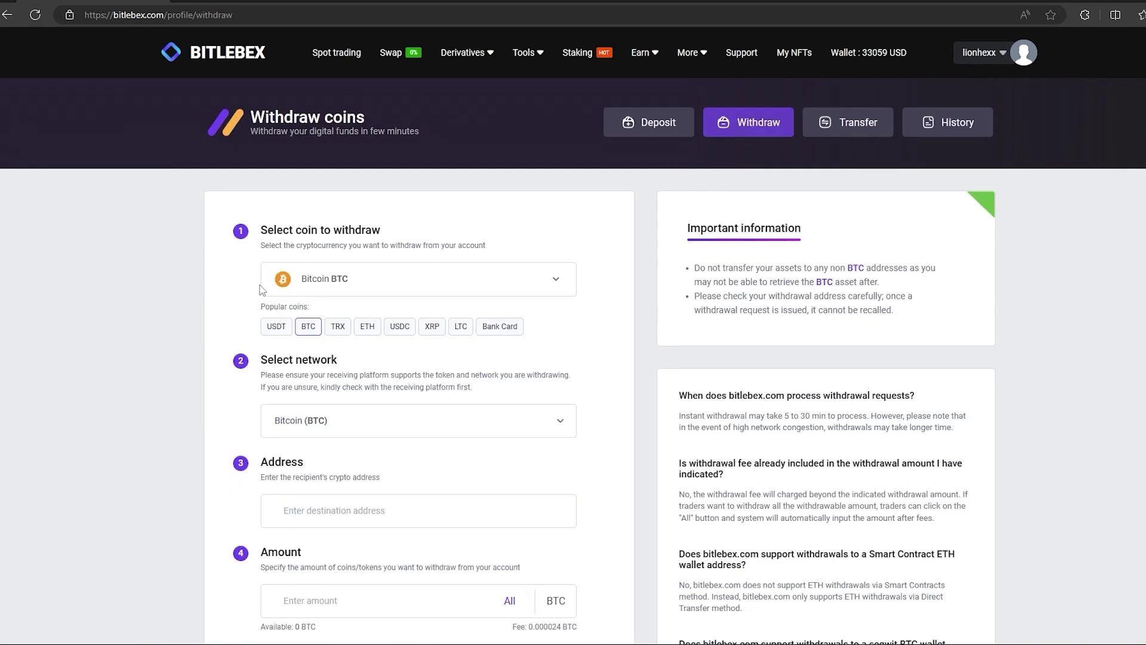
click(275, 326)
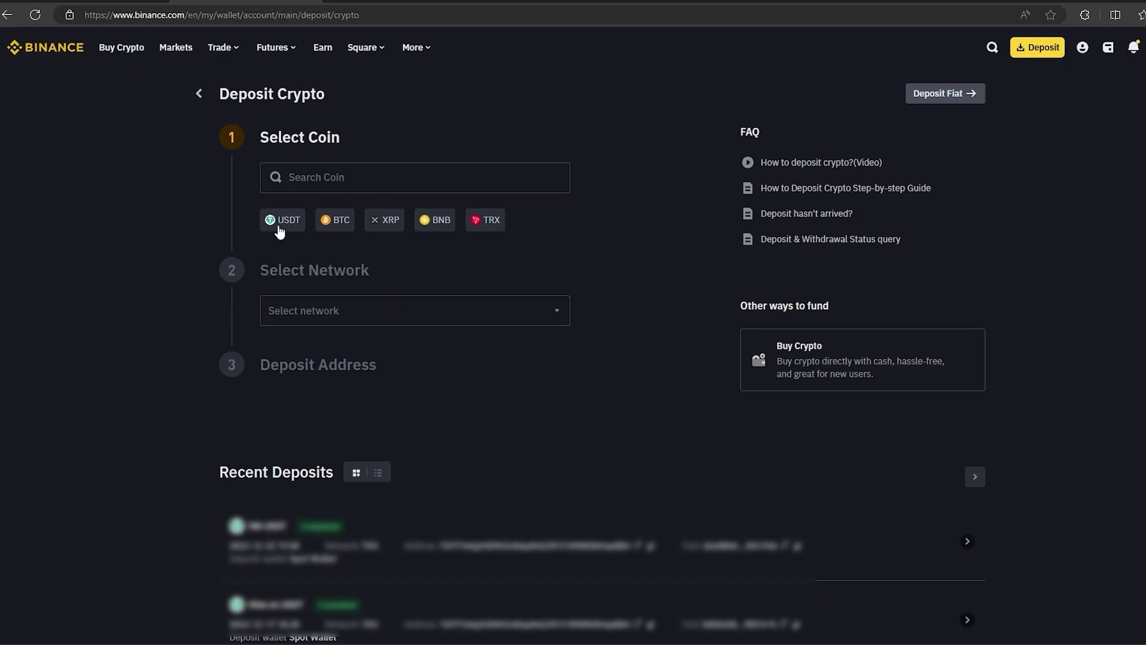
- Show Binance's USDT deposit address on the Ethereum (ERC20) network
click(278, 225)
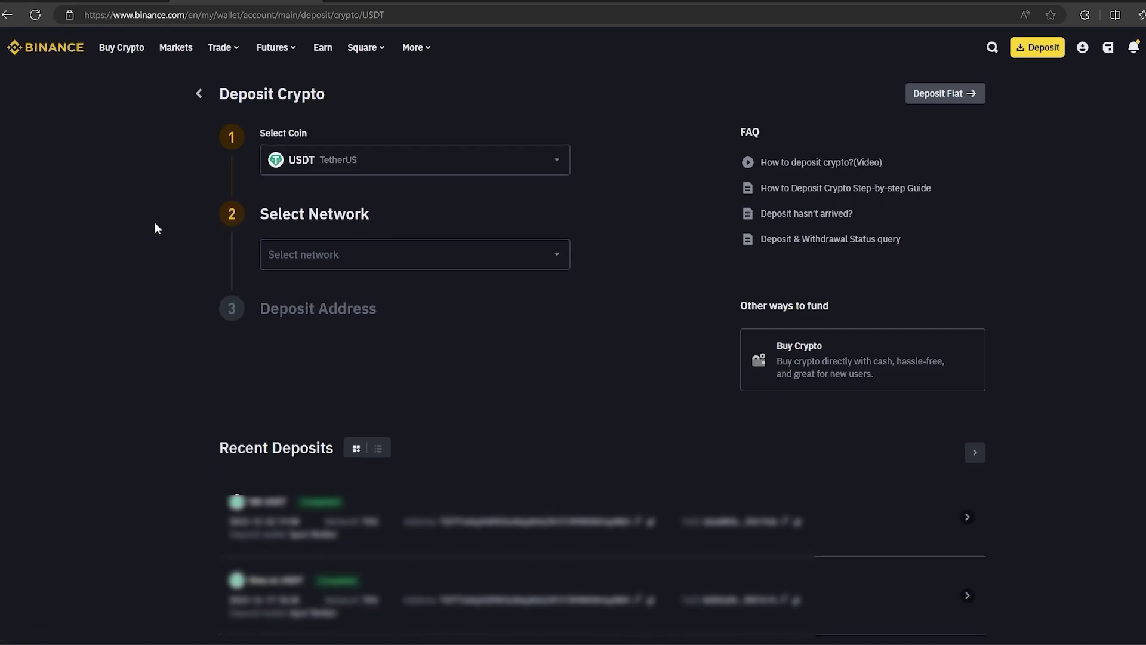
click(544, 260)
click(385, 449)
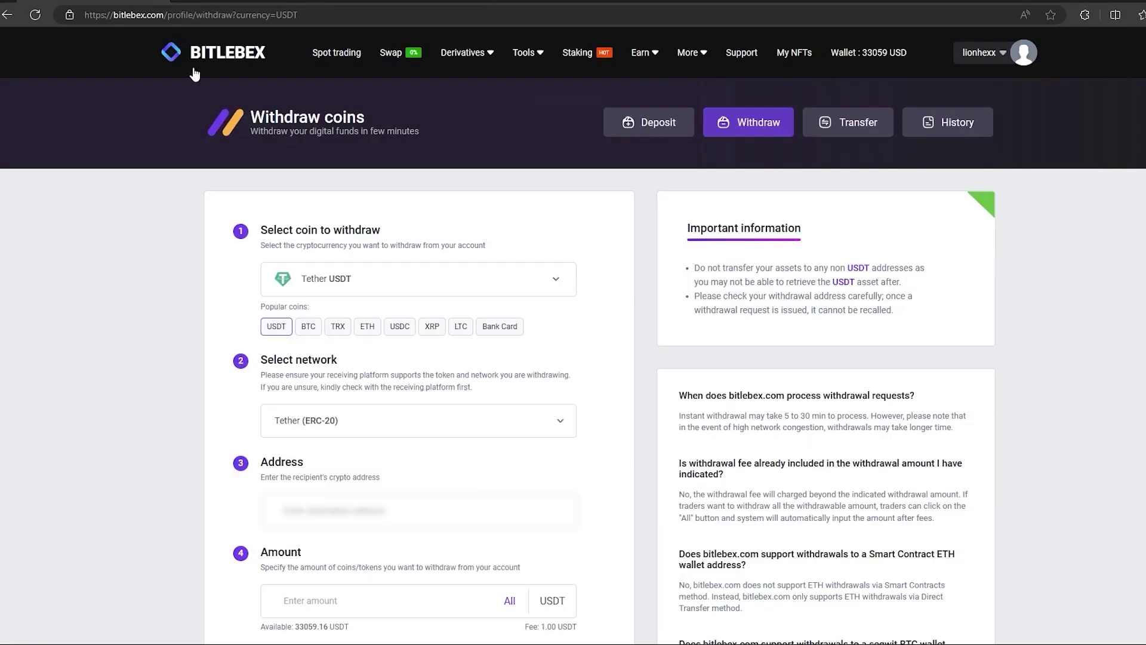
- Paste the Binance address and submit a withdrawal of the full 33,059.16 USDT
click(408, 513)
key(ctrl+v)
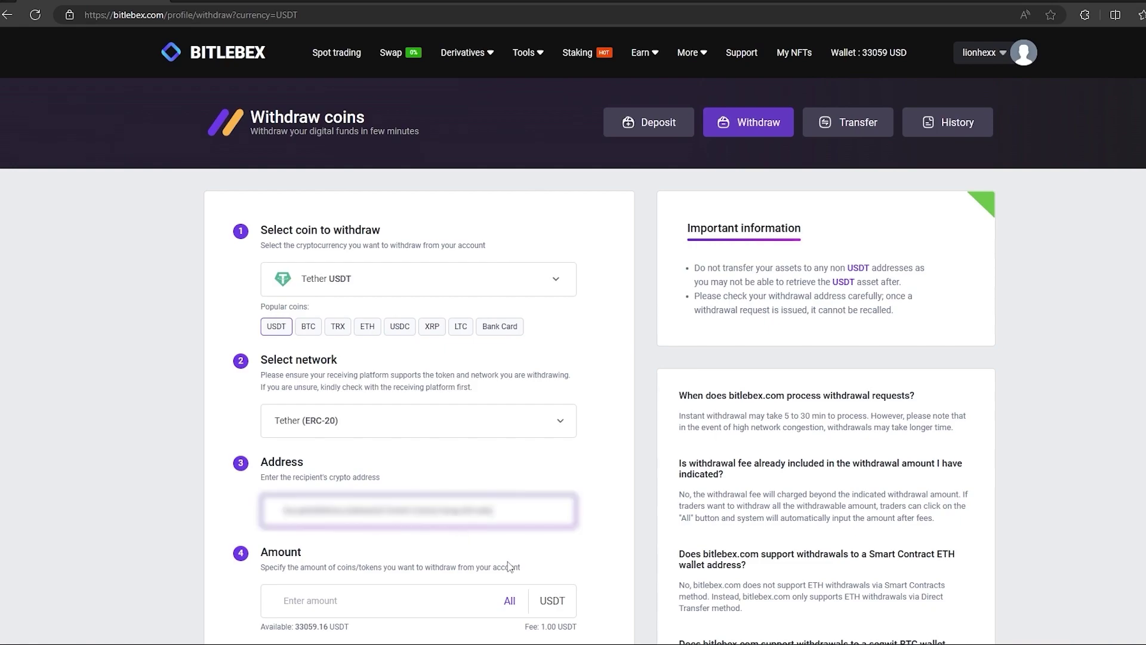
click(510, 600)
scroll(547, 533, down, 2)
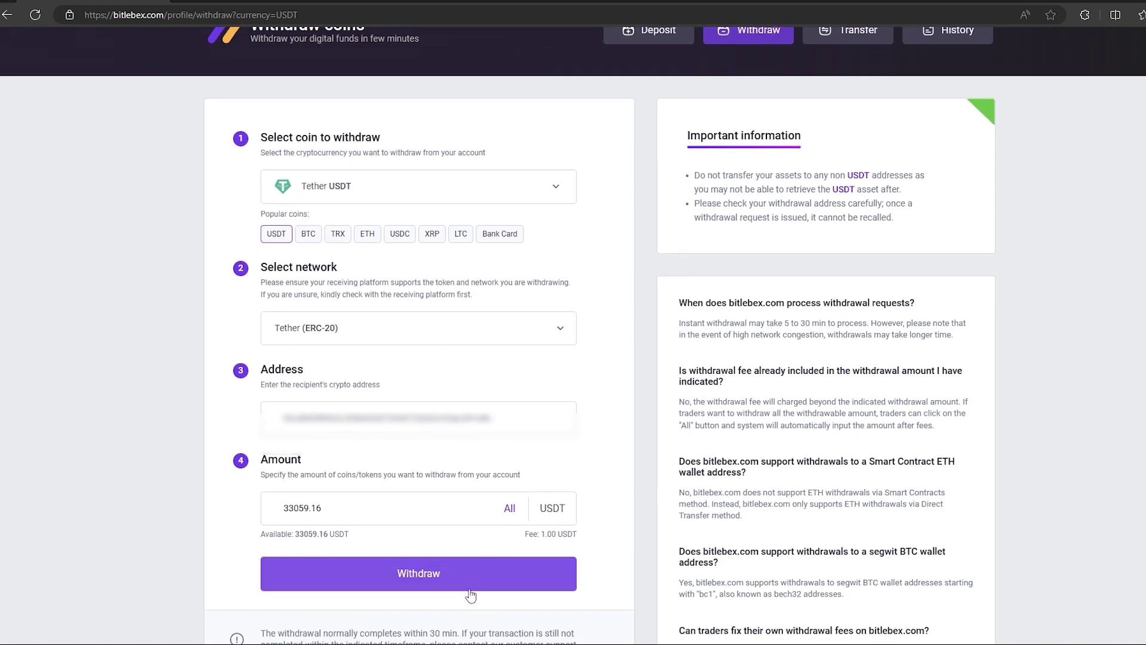
click(425, 578)
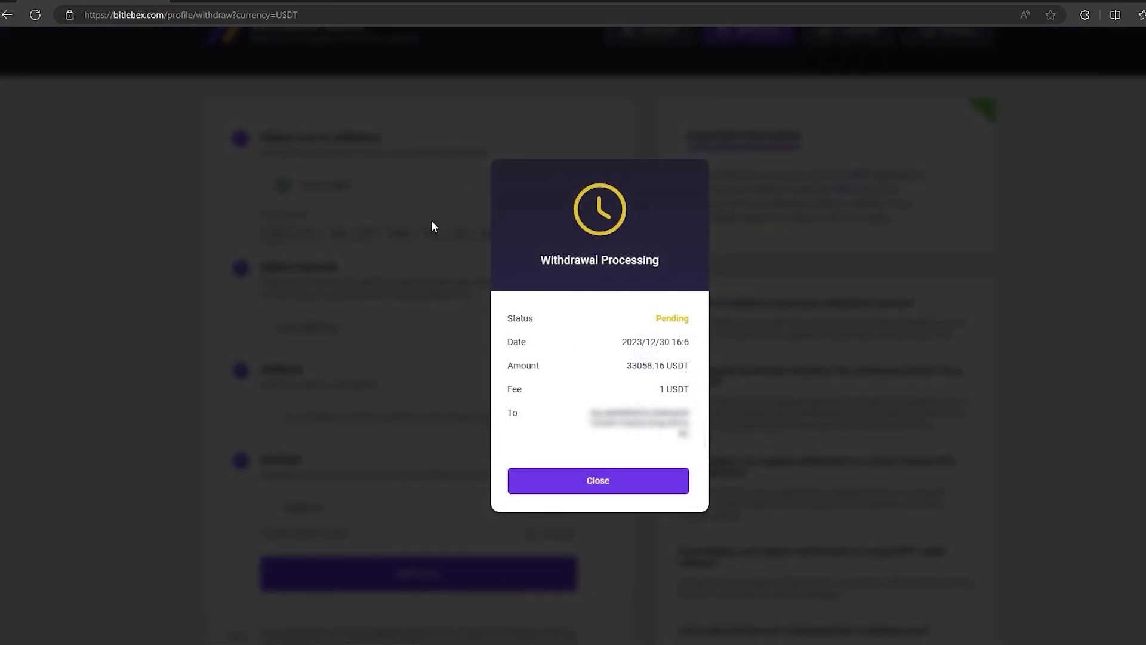